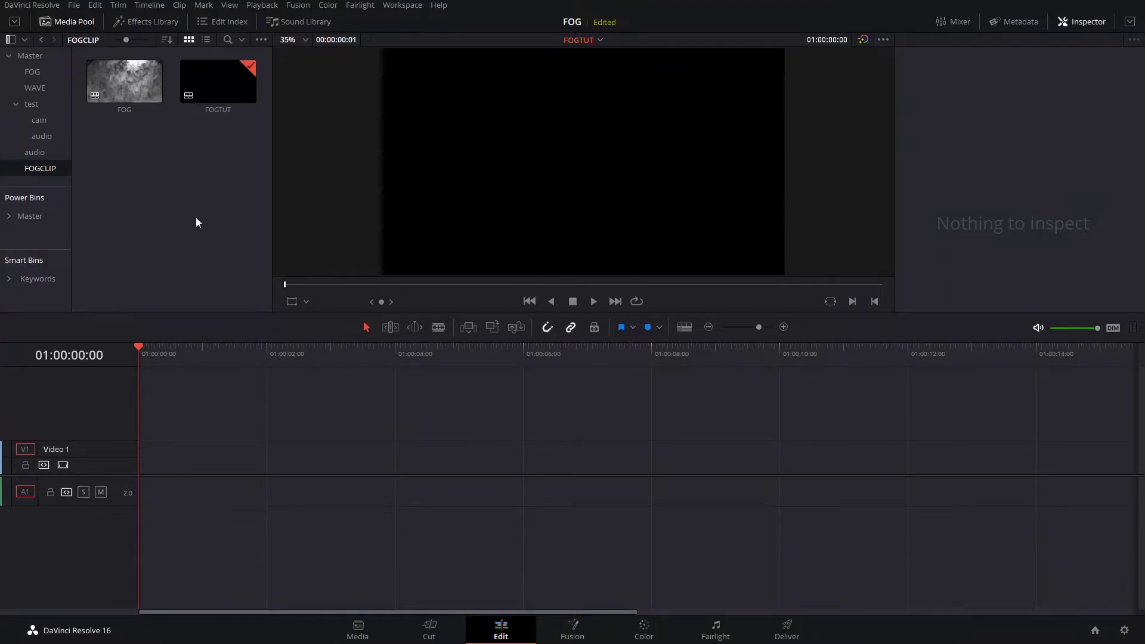
Step: Create a new 15-second Fusion composition clip in the Media Pool
{"action": "right_click", "coordinate": [191, 201]}
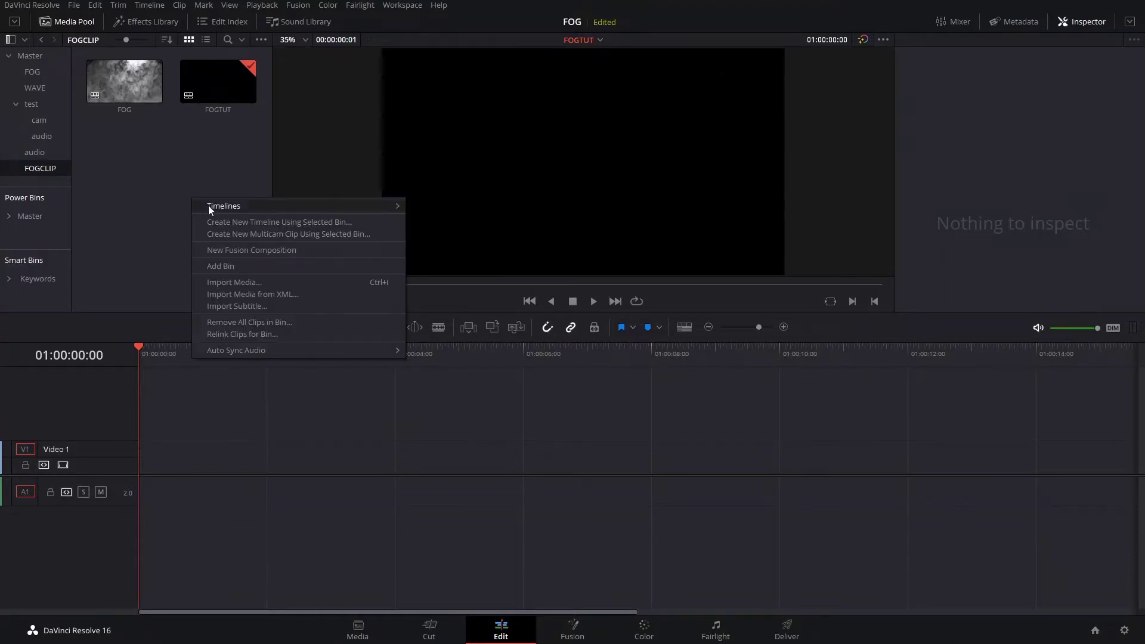
{"action": "left_click", "coordinate": [245, 253]}
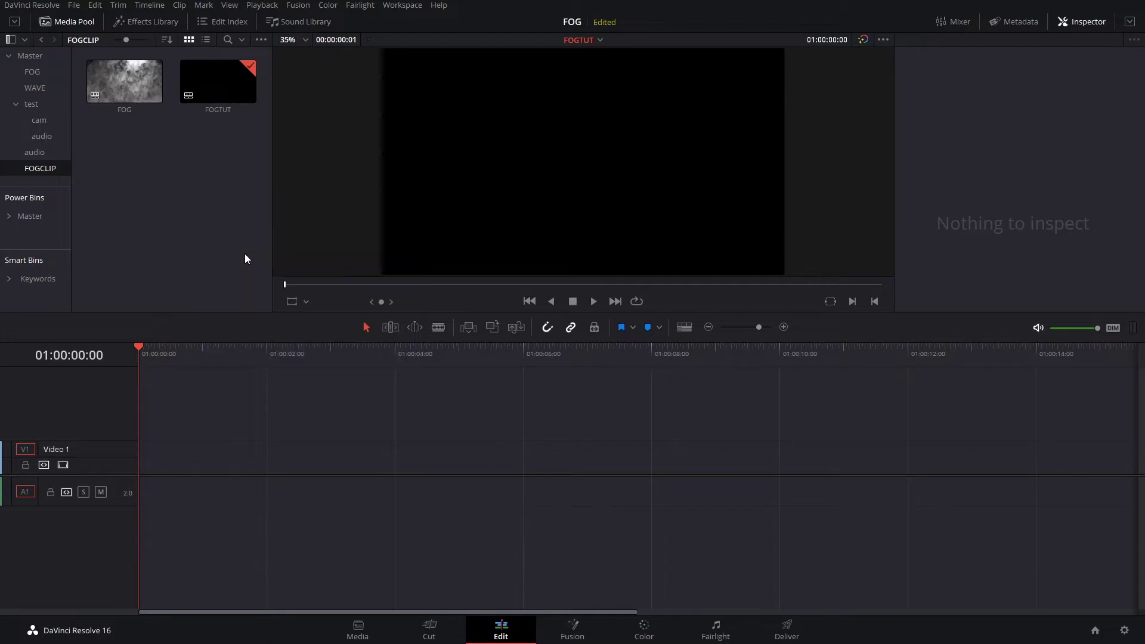
{"action": "left_click", "coordinate": [561, 300]}
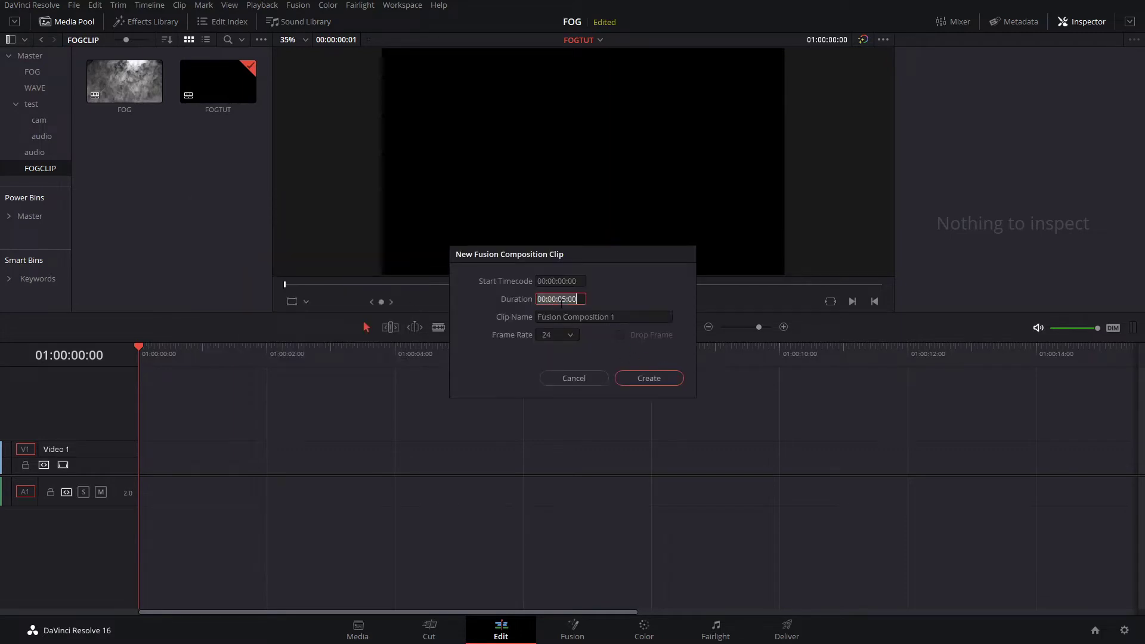
{"action": "left_click", "coordinate": [576, 305]}
{"action": "left_click", "coordinate": [650, 379]}
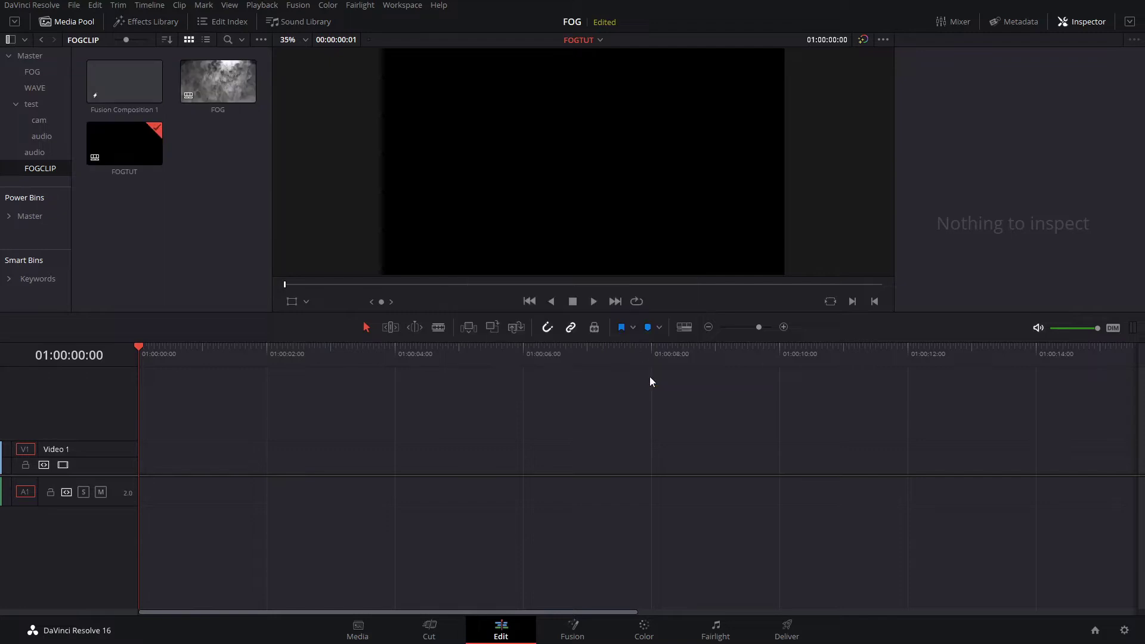
Step: Place Fusion Composition 1 at the start of Video 1 and open it in the Fusion page
{"action": "left_click_drag", "start_coordinate": [126, 82], "coordinate": [145, 484]}
{"action": "left_click", "coordinate": [221, 352]}
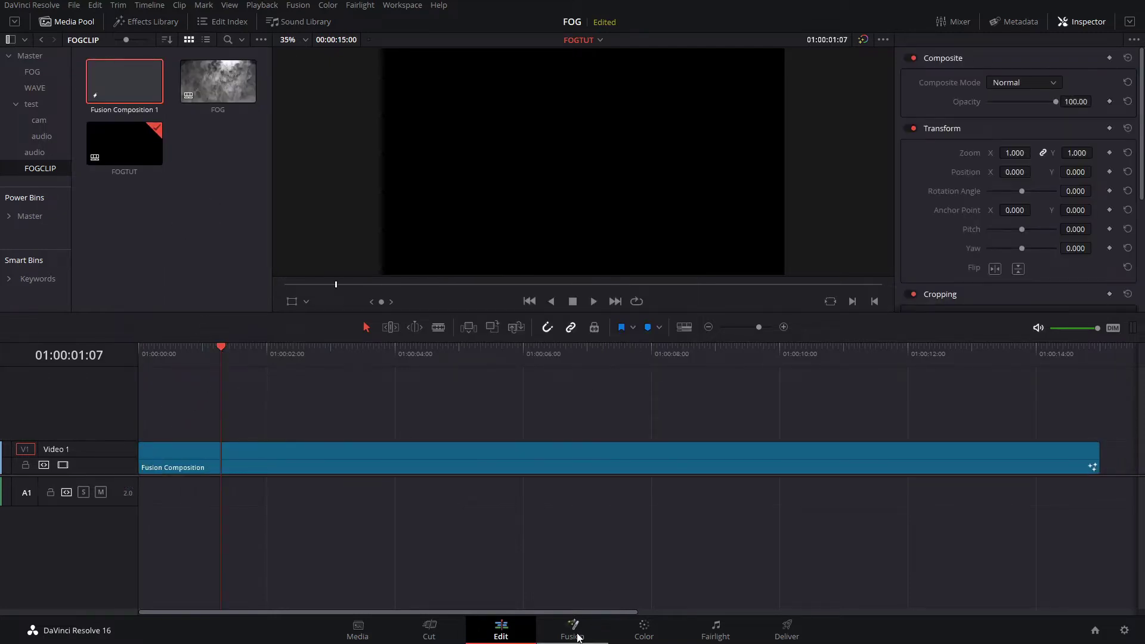
{"action": "left_click", "coordinate": [576, 635]}
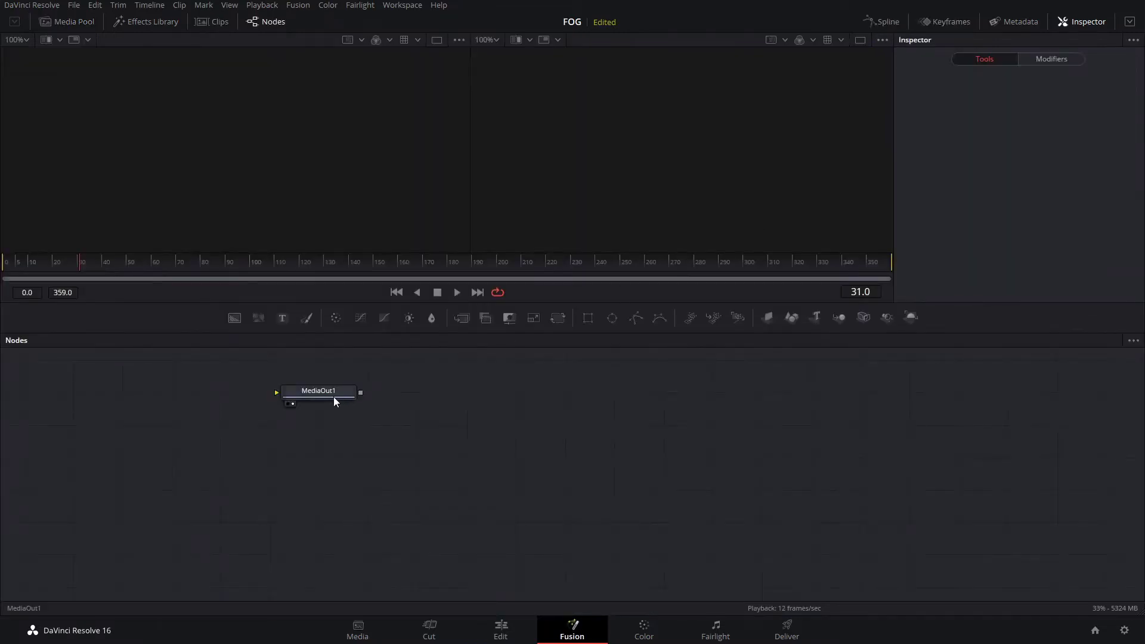
Step: Add a Text+ node to the node graph and show its output in the viewer
{"action": "left_click_drag", "start_coordinate": [482, 412], "coordinate": [602, 437]}
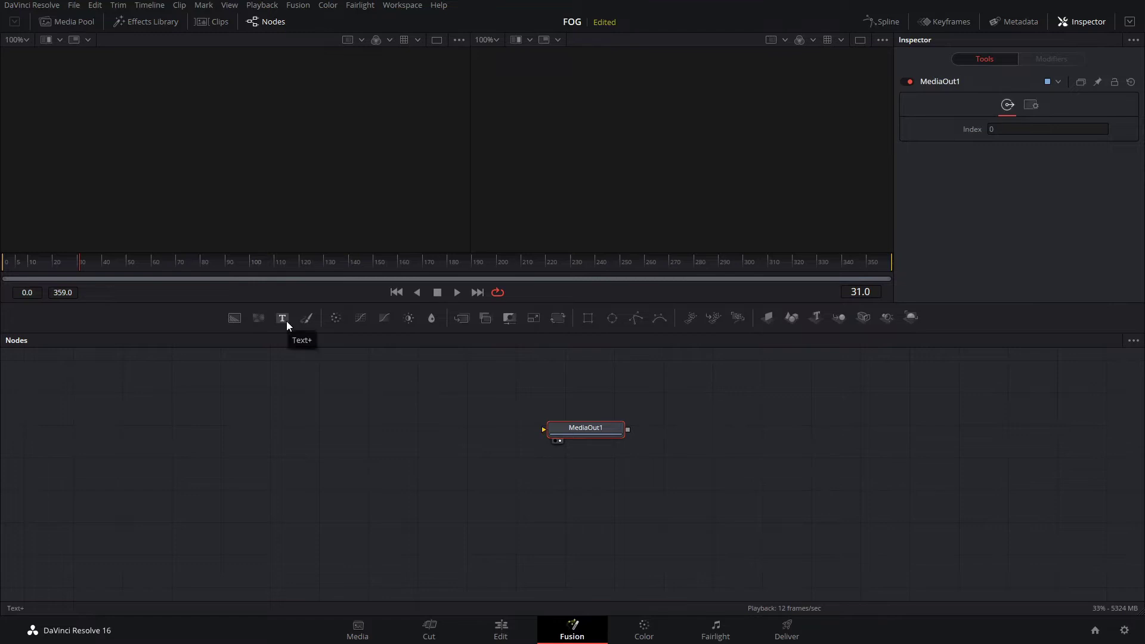
{"action": "left_click_drag", "start_coordinate": [286, 321], "coordinate": [286, 424]}
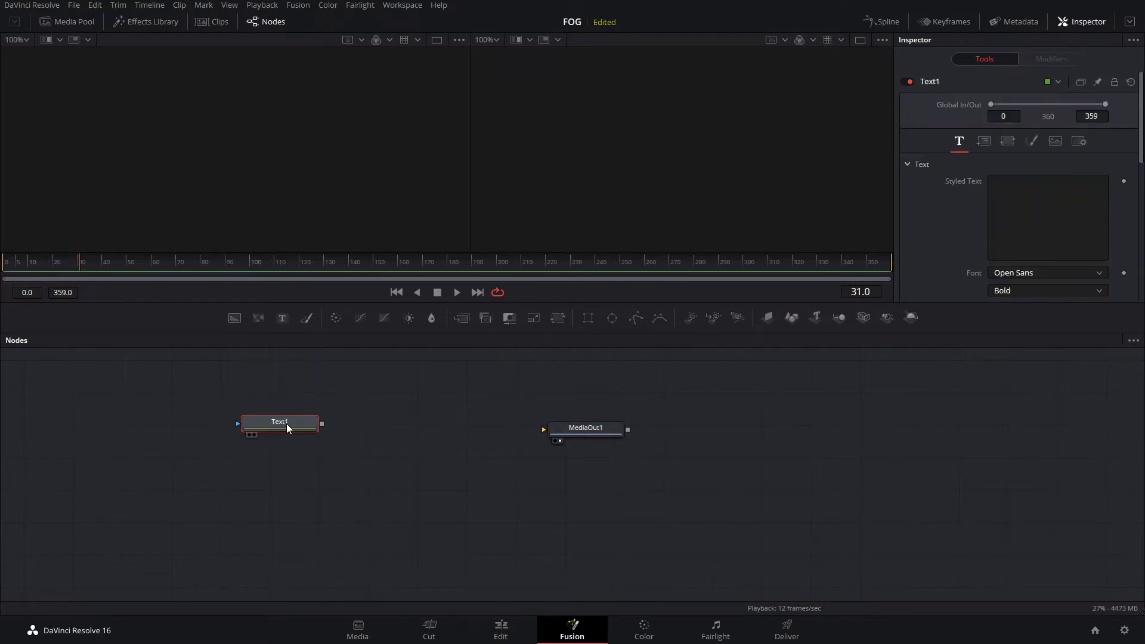
{"action": "key", "text": "2"}
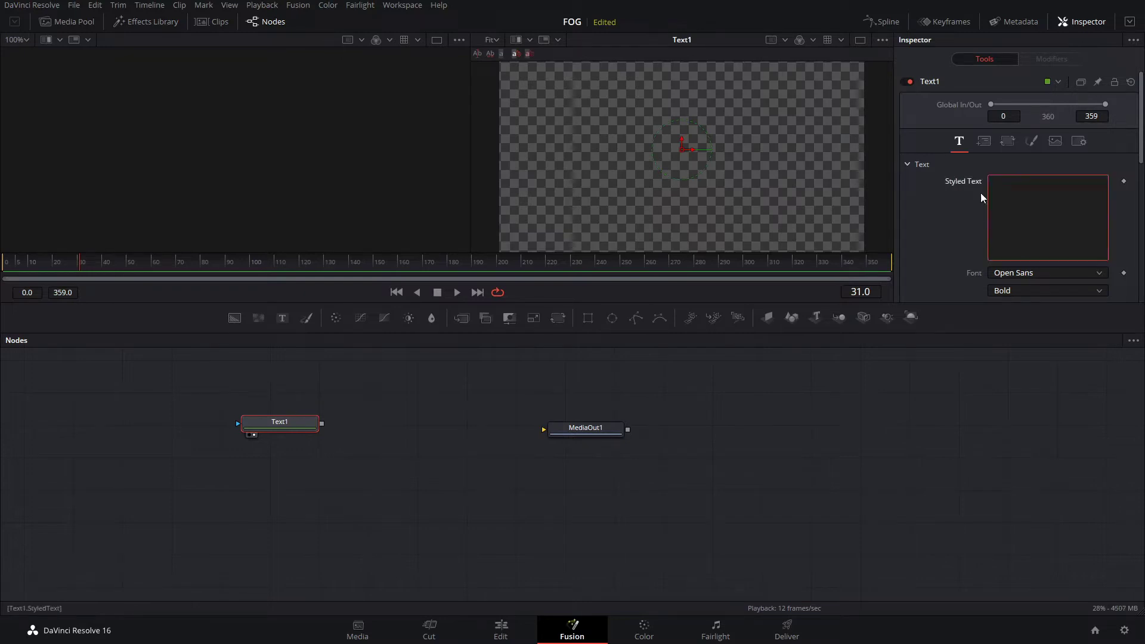
Step: Enter the text FOG, set the font to Myriad Pro, and enlarge its size
{"action": "type", "text": "FOG"}
{"action": "left_click", "coordinate": [1043, 271]}
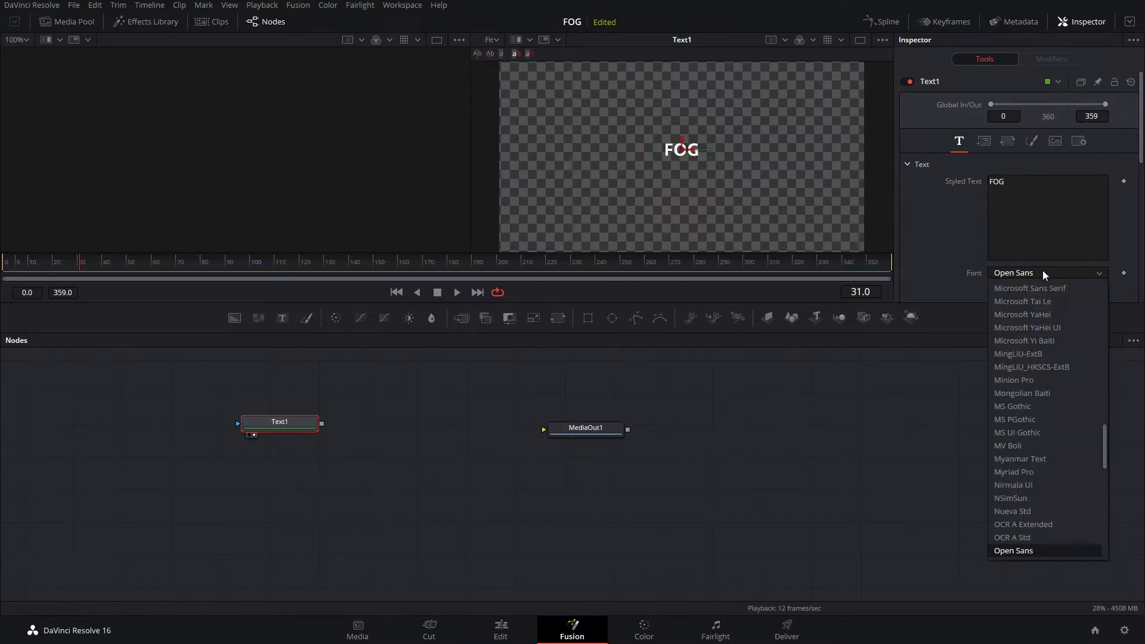
{"action": "left_click", "coordinate": [1043, 471]}
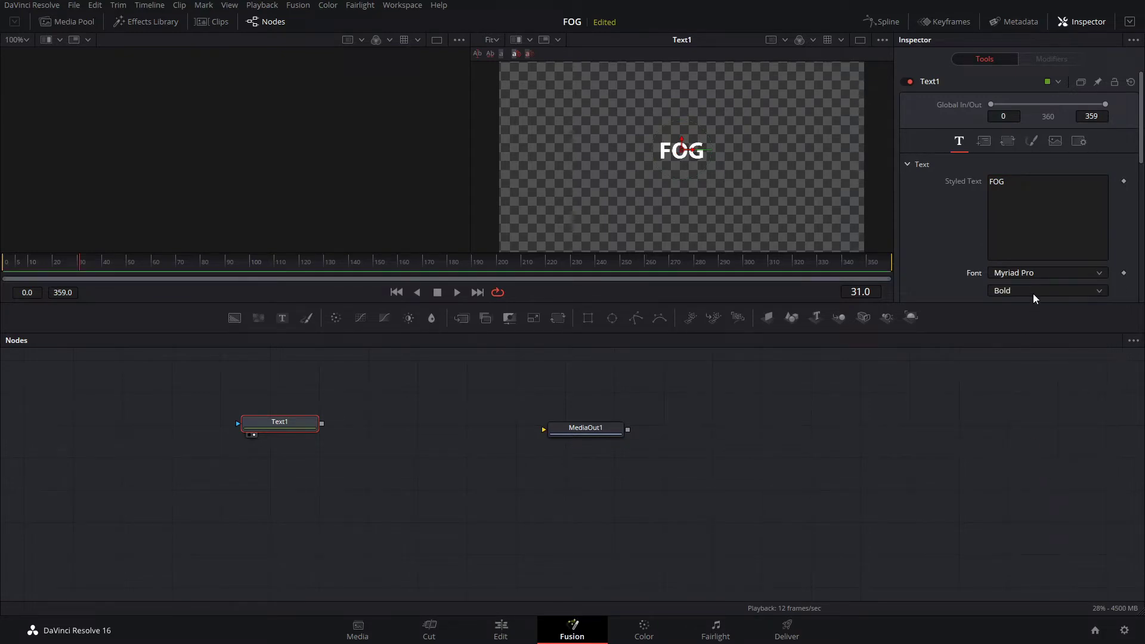
{"action": "scroll", "coordinate": [961, 209], "scroll_direction": "down", "scroll_amount": 3}
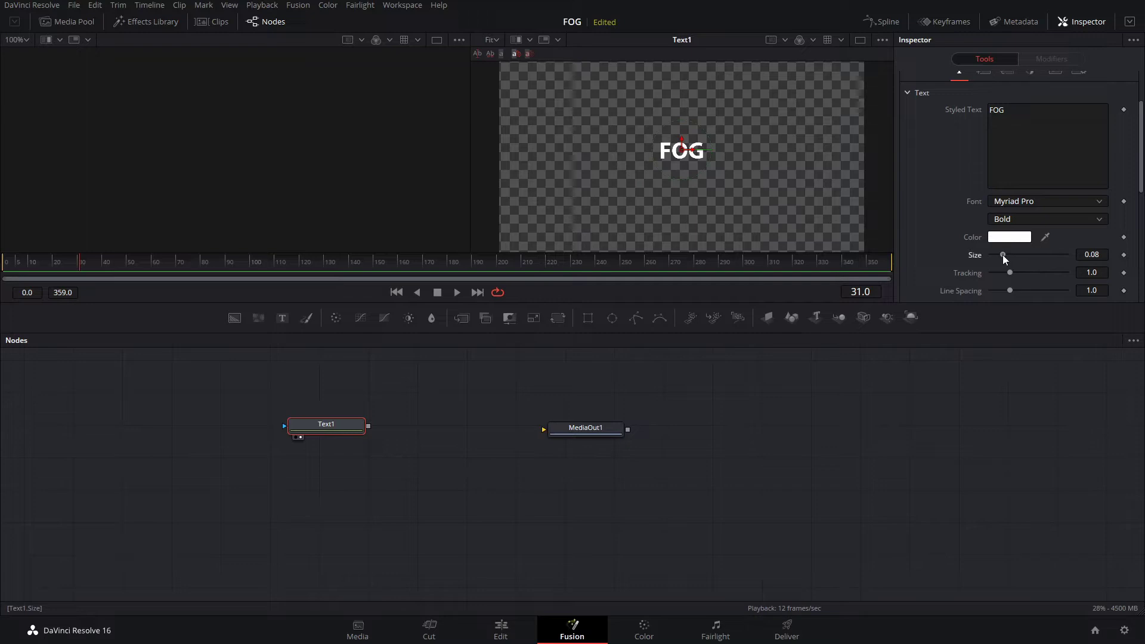
{"action": "left_click_drag", "start_coordinate": [1003, 255], "coordinate": [1021, 251]}
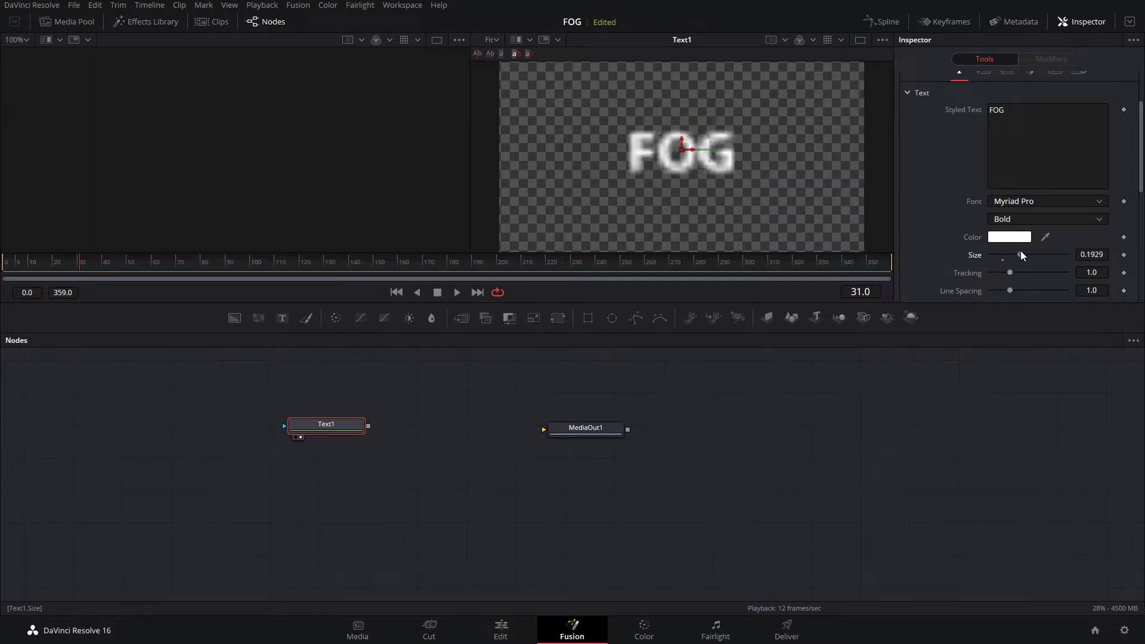
{"action": "left_click", "coordinate": [321, 530]}
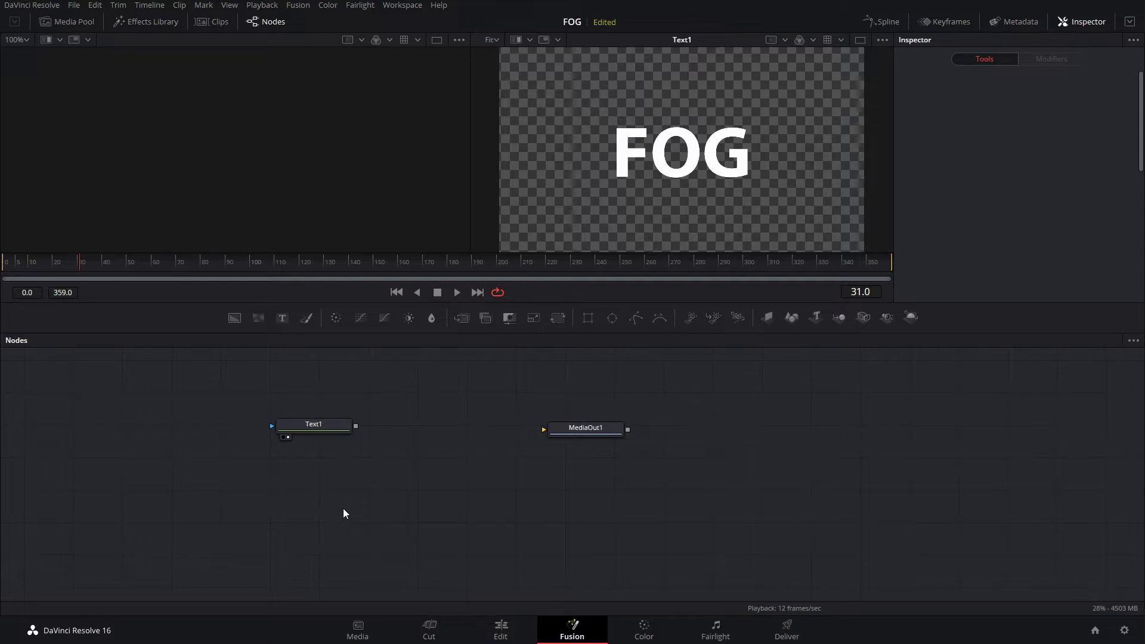
Step: Add a Displace node after Text1
{"action": "left_click", "coordinate": [314, 427]}
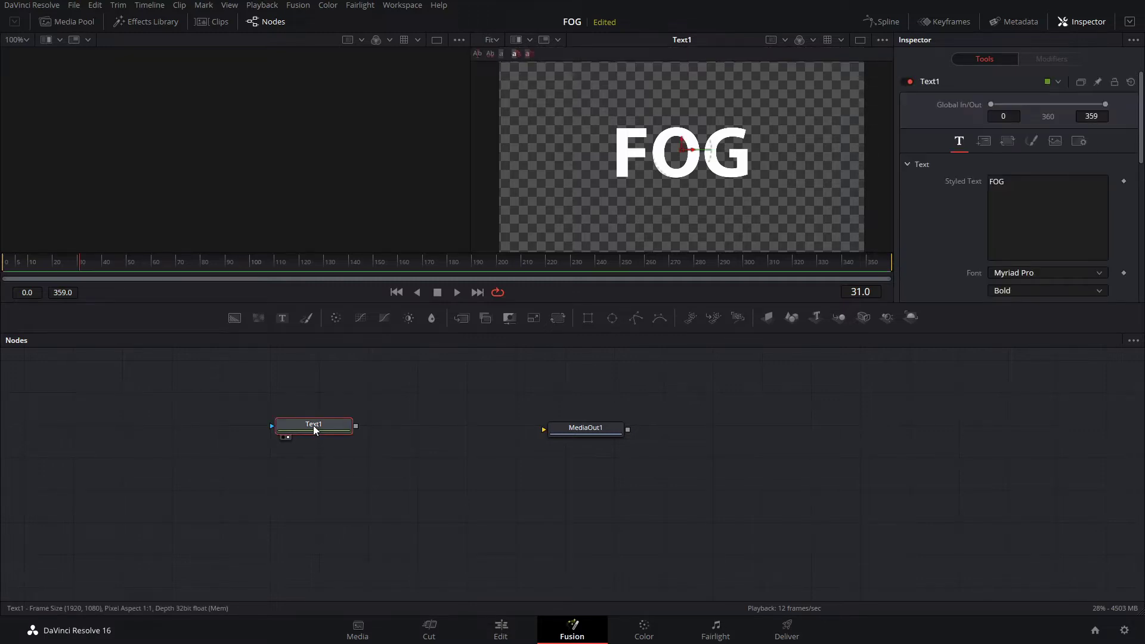
{"action": "key", "text": "shift+space"}
{"action": "type", "text": "displace"}
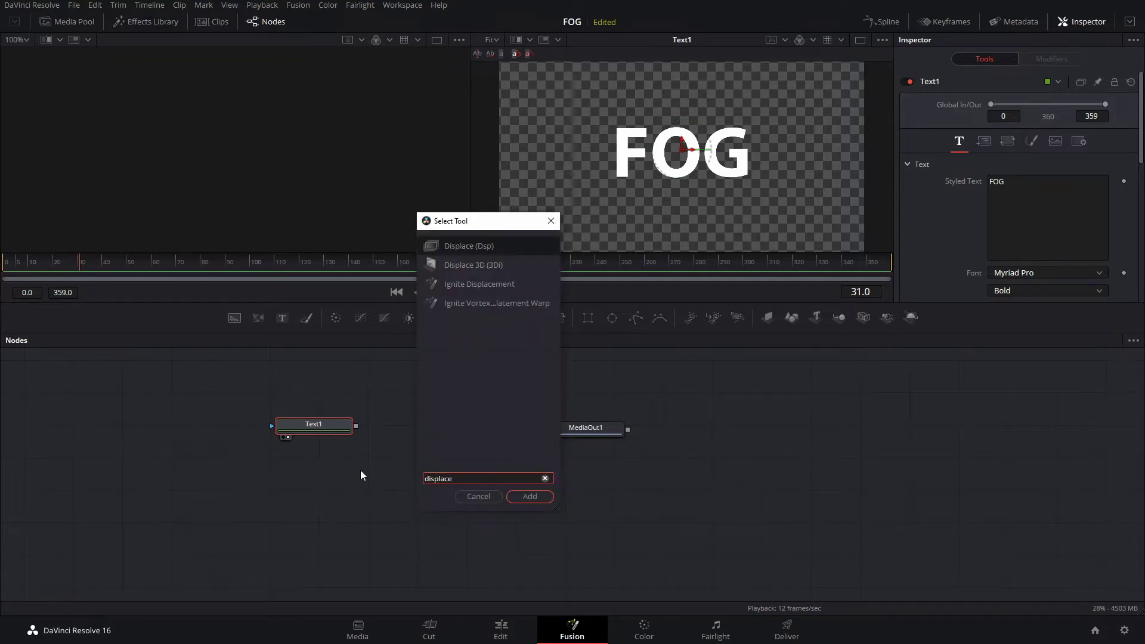
{"action": "key", "text": "Return"}
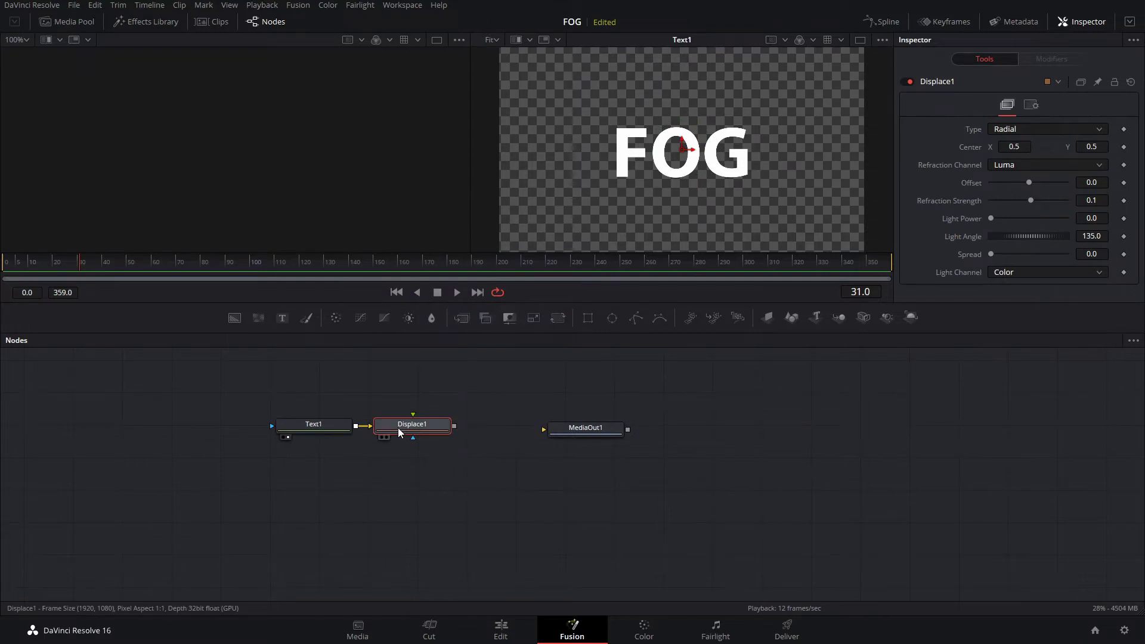
{"action": "left_click_drag", "start_coordinate": [400, 432], "coordinate": [407, 432]}
{"action": "left_click", "coordinate": [358, 482]}
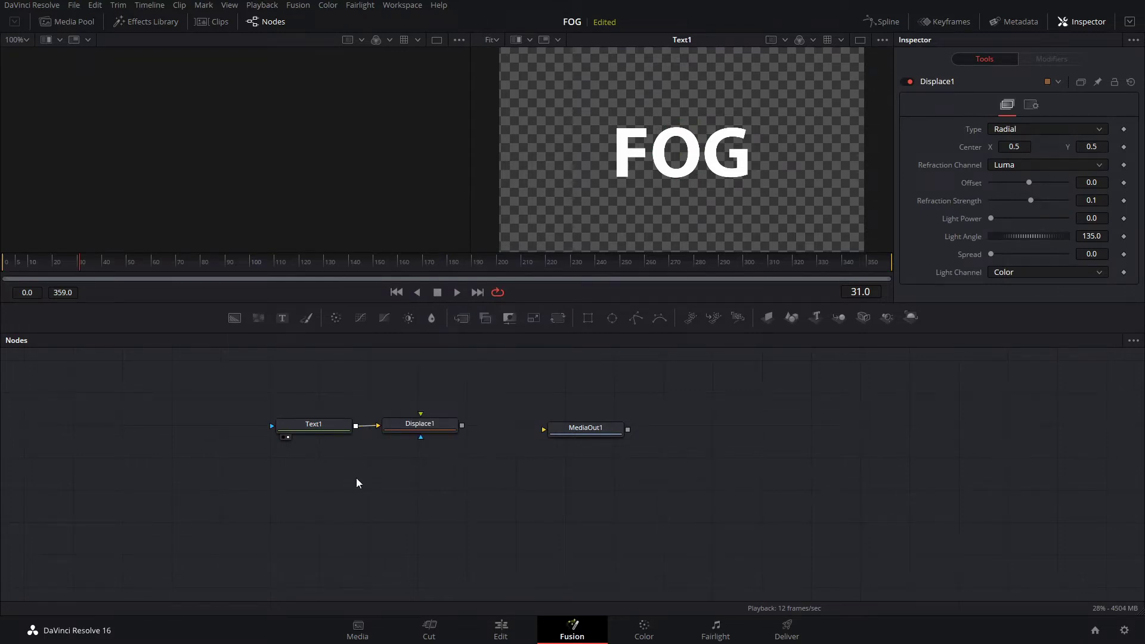
Step: Add a FastNoise node wired into Displace1 and show it in the second viewer
{"action": "key", "text": "shift+space"}
{"action": "type", "text": "fas"}
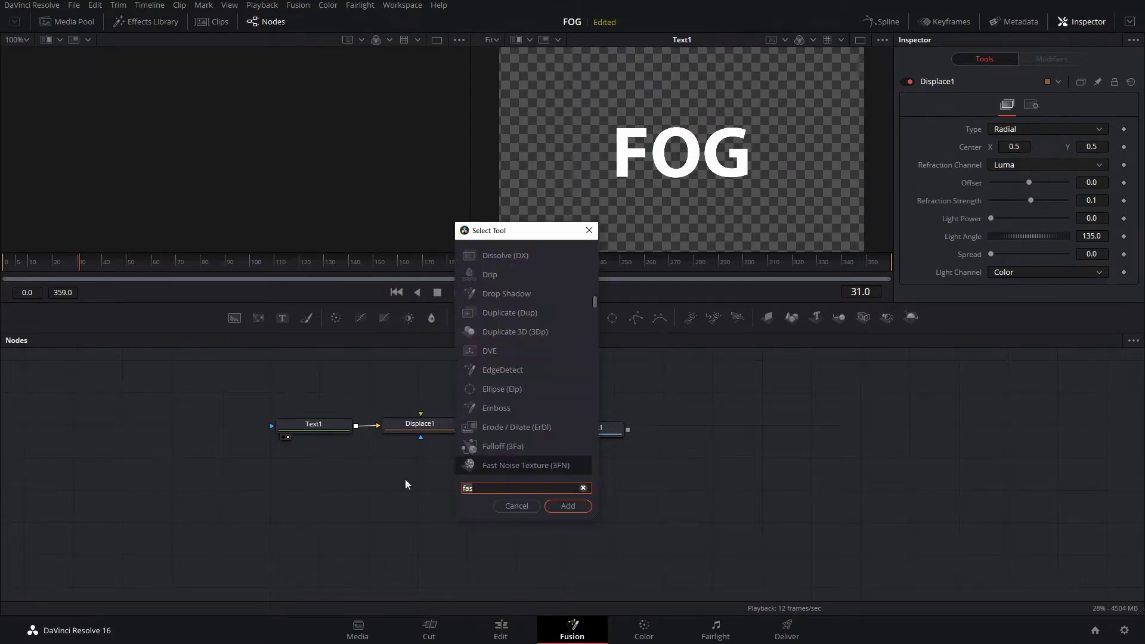
{"action": "type", "text": "t"}
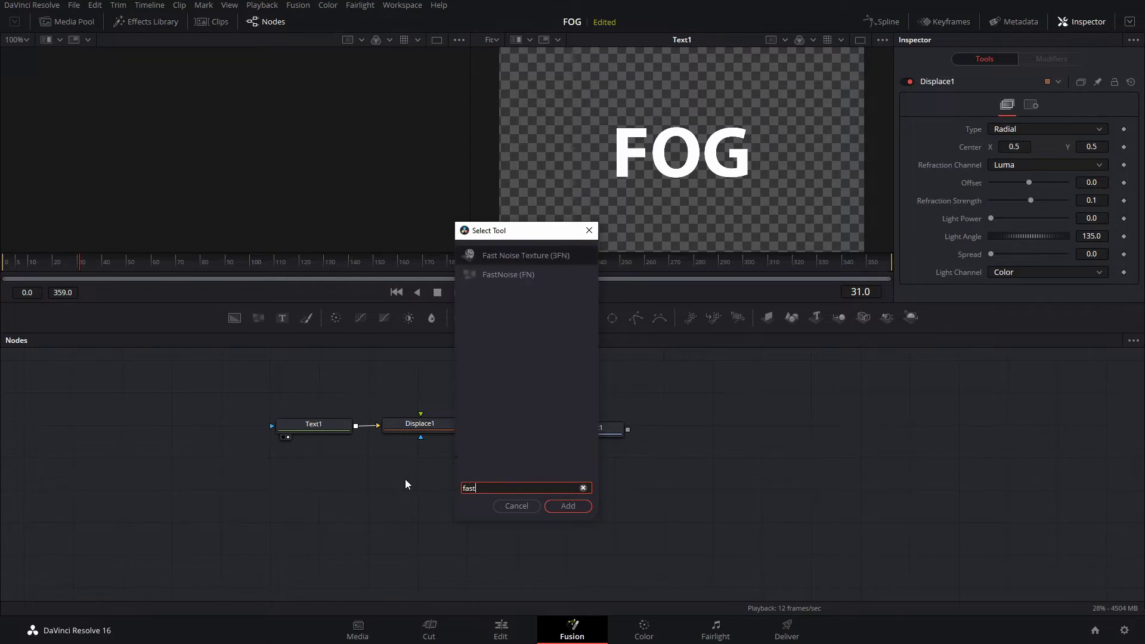
{"action": "key", "text": "Down"}
{"action": "key", "text": "Return"}
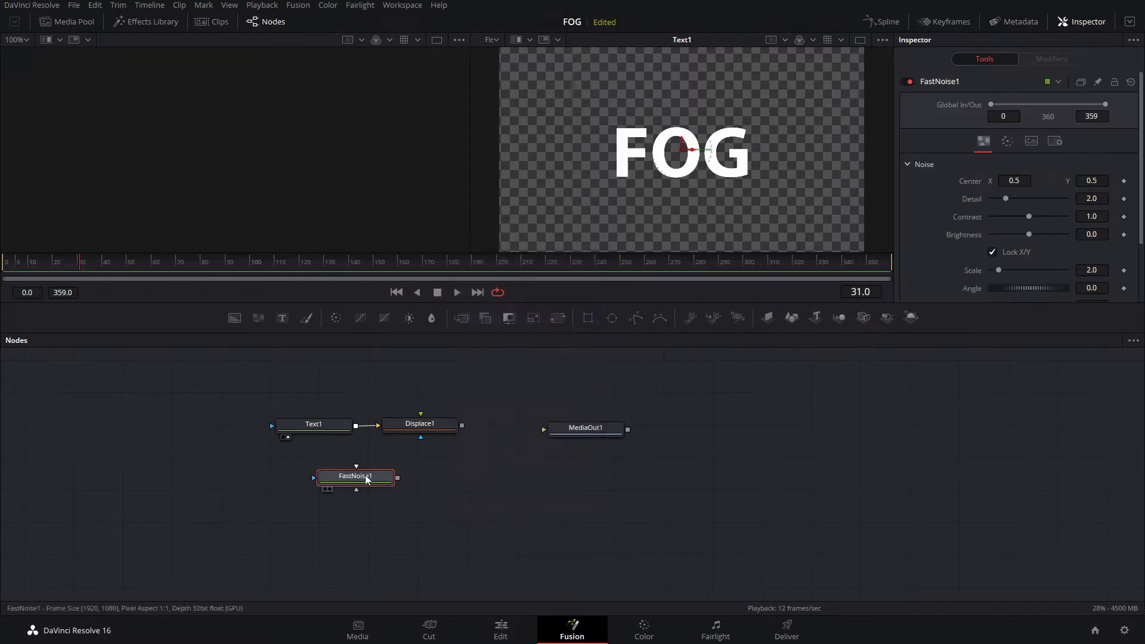
{"action": "left_click_drag", "start_coordinate": [366, 479], "coordinate": [420, 416]}
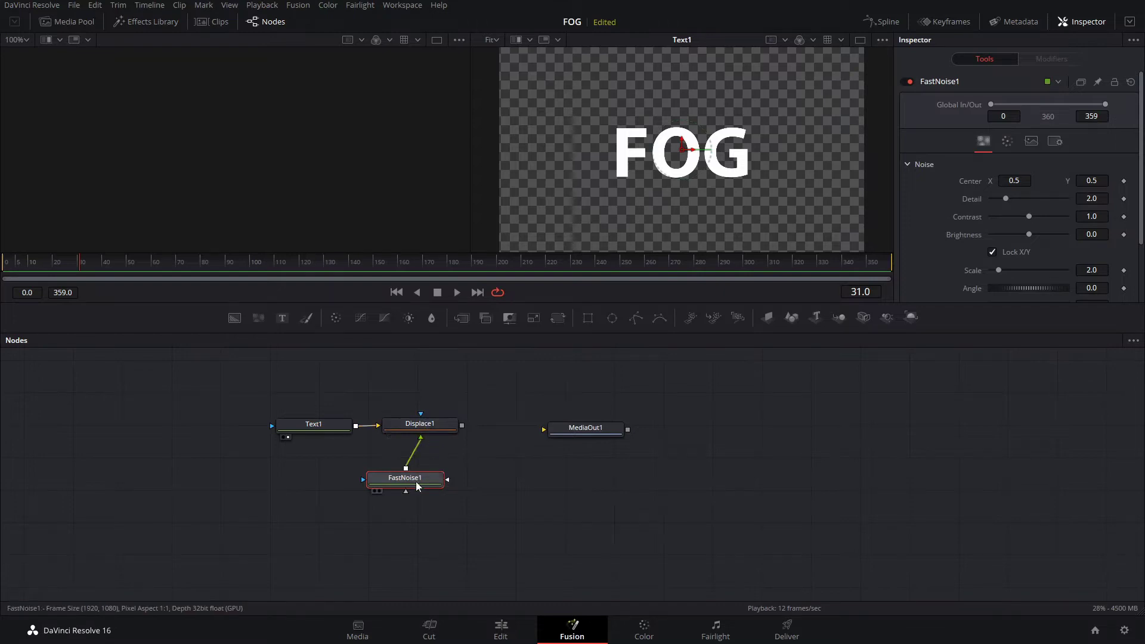
{"action": "left_click_drag", "start_coordinate": [418, 484], "coordinate": [429, 481]}
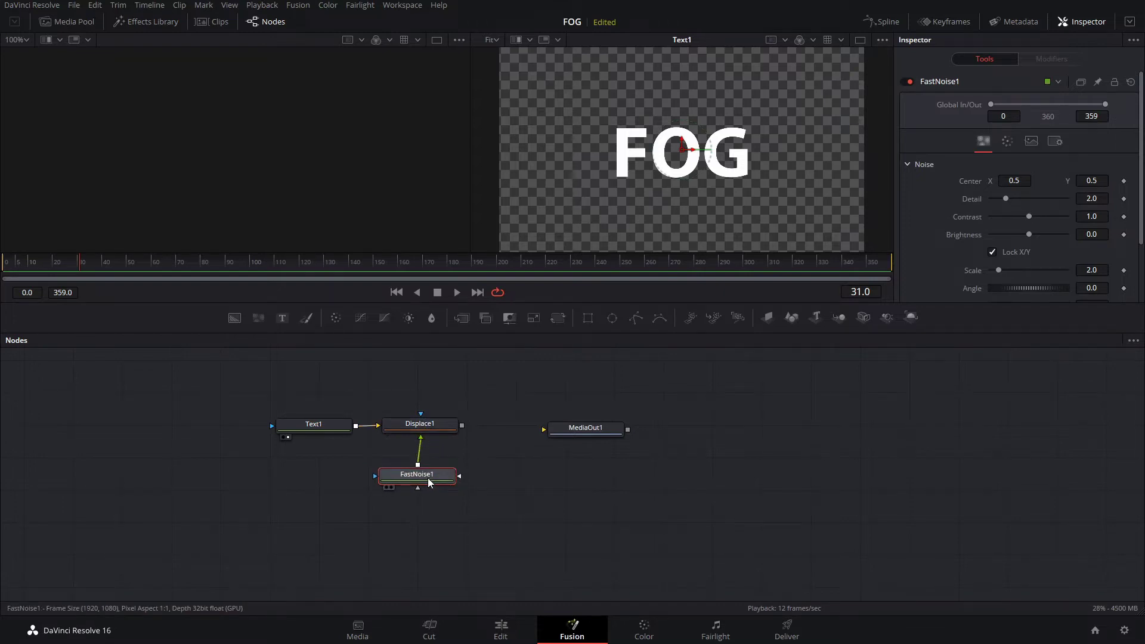
{"action": "key", "text": "1"}
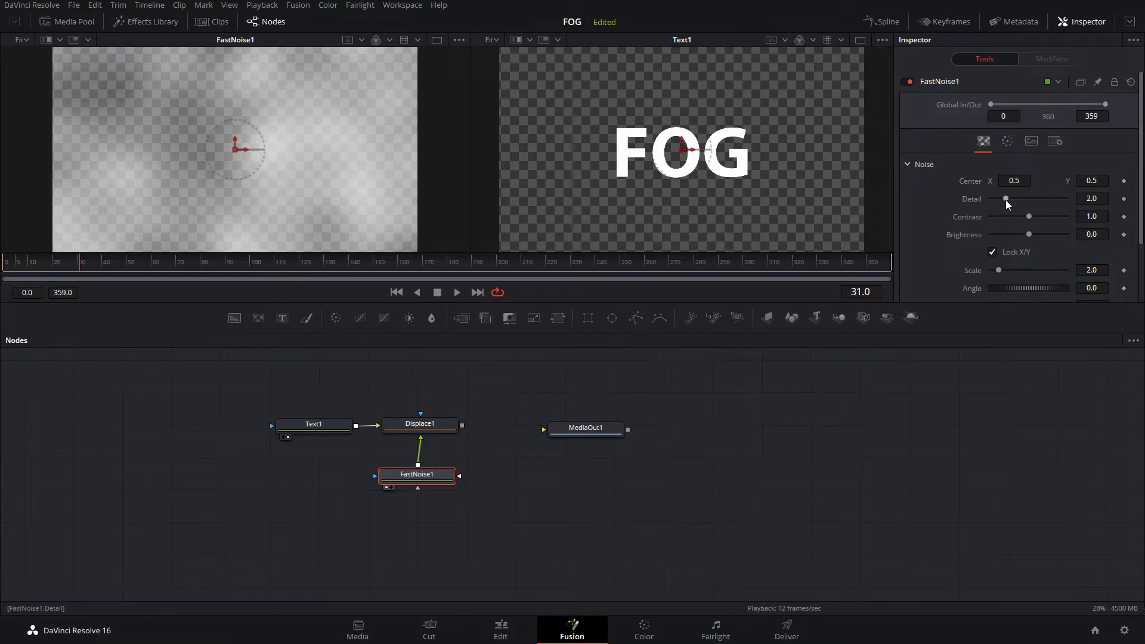
Step: Set FastNoise1 Detail 7.09, Contrast 3.1, Scale 2.0 and Seethe Rate 0.22
{"action": "left_click_drag", "start_coordinate": [1005, 199], "coordinate": [1044, 199]}
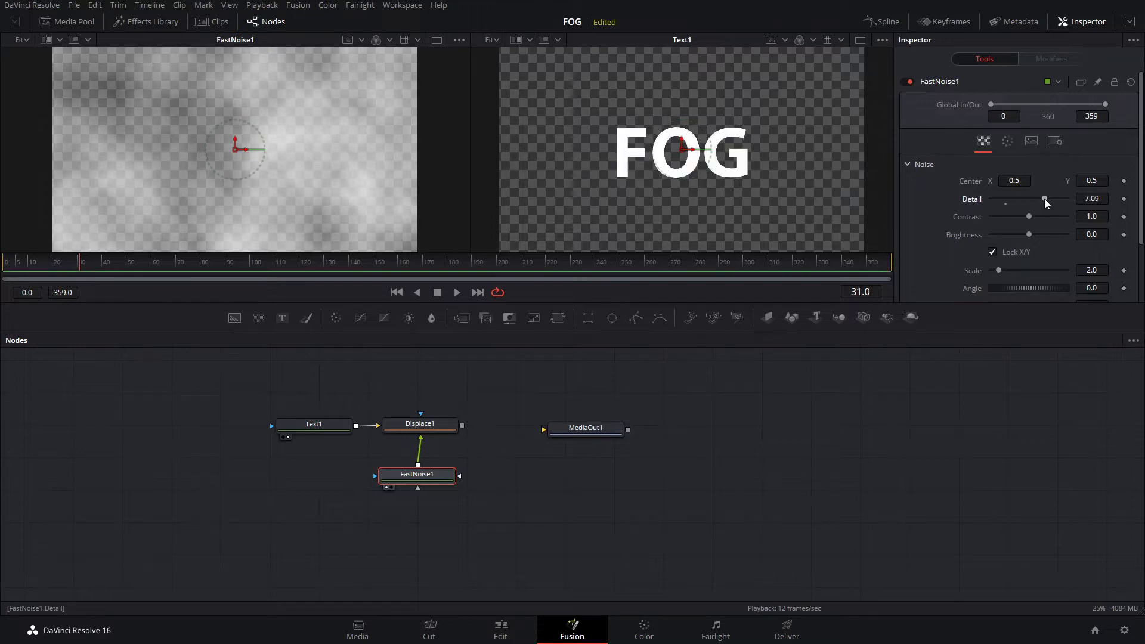
{"action": "left_click_drag", "start_coordinate": [1030, 217], "coordinate": [1050, 215]}
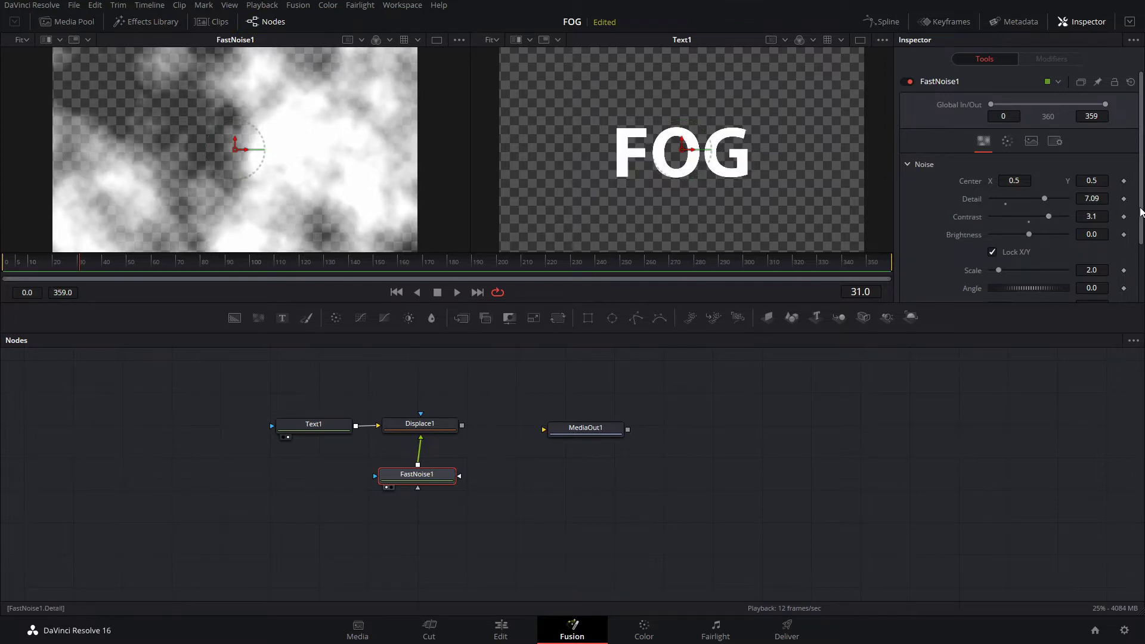
{"action": "left_click_drag", "start_coordinate": [1140, 212], "coordinate": [1137, 272]}
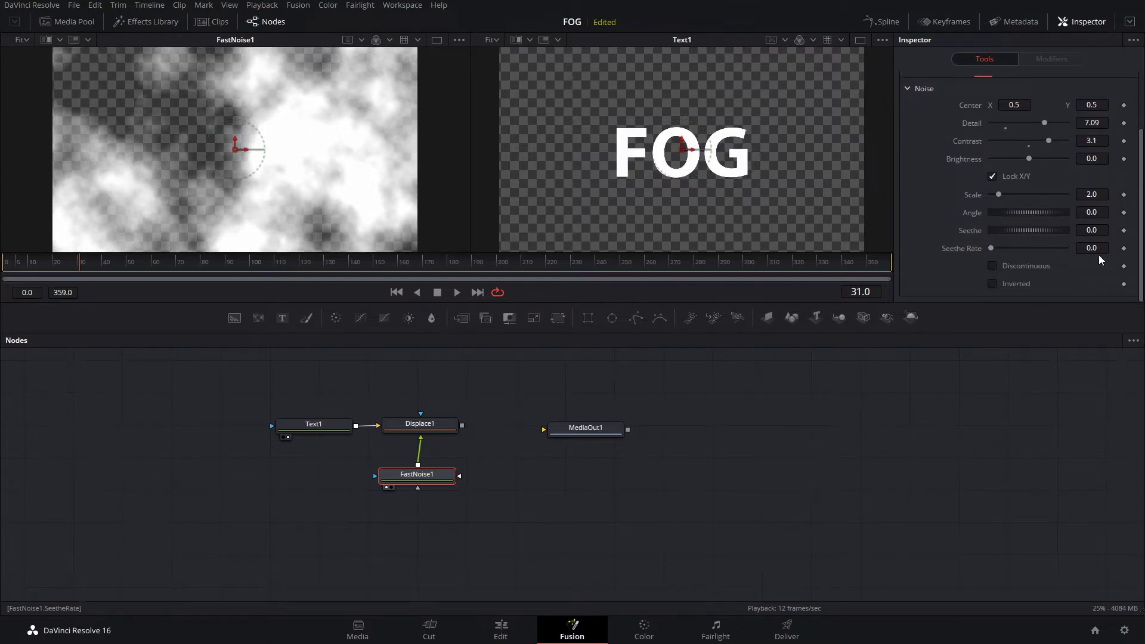
{"action": "left_click_drag", "start_coordinate": [990, 248], "coordinate": [1007, 248]}
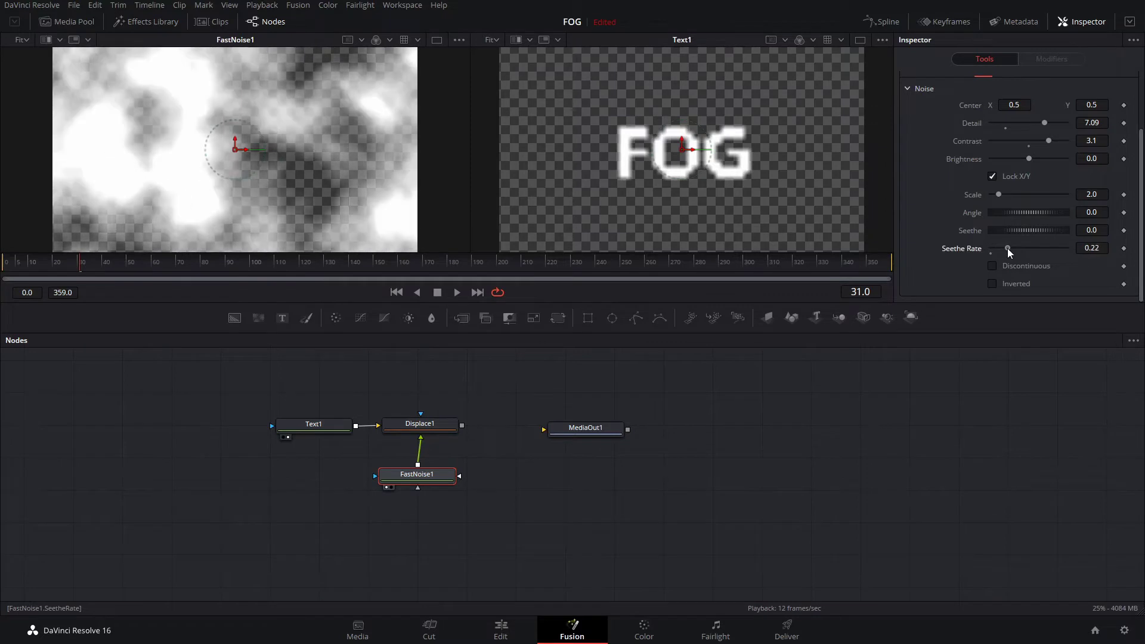
Step: Rewind and play back to preview the drifting noise clouds
{"action": "left_click_drag", "start_coordinate": [34, 261], "coordinate": [28, 262]}
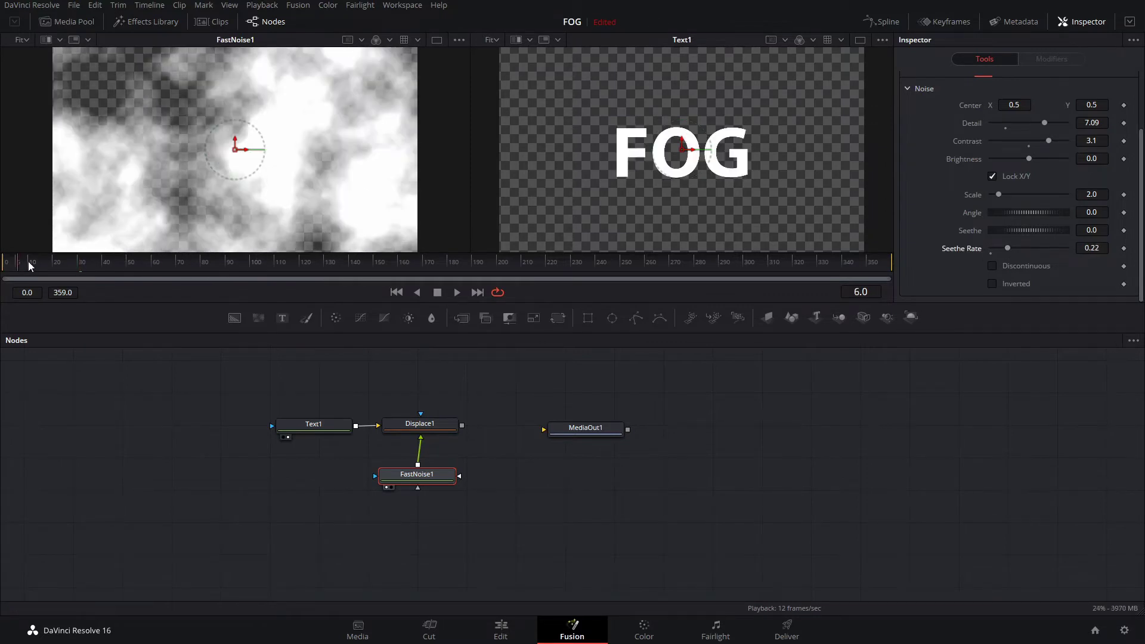
{"action": "key", "text": "space"}
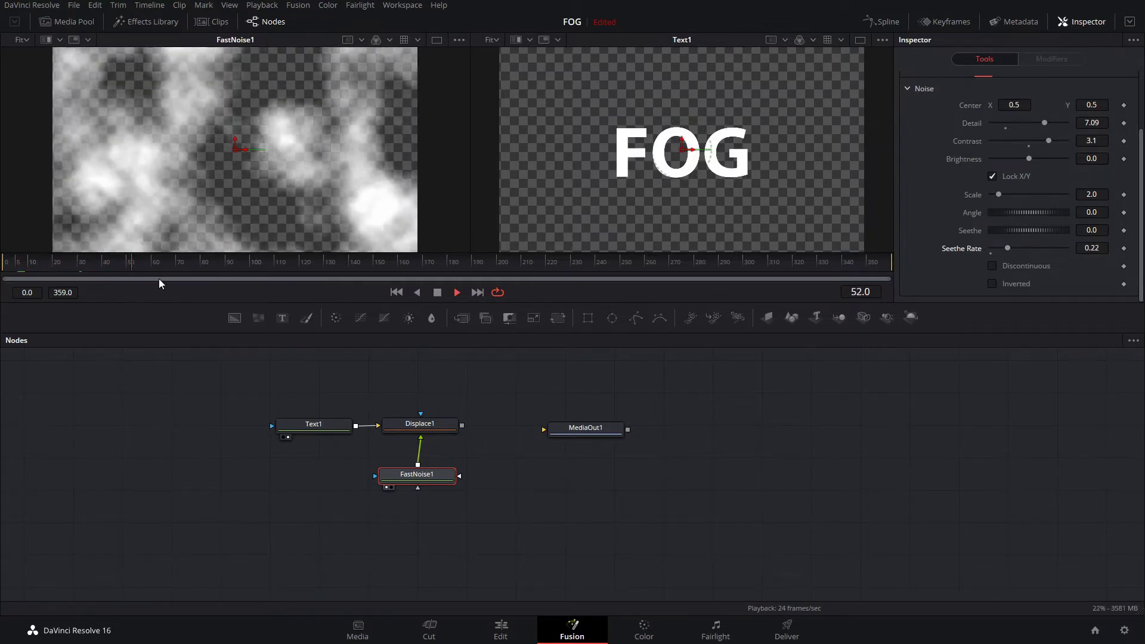
{"action": "key", "text": "space"}
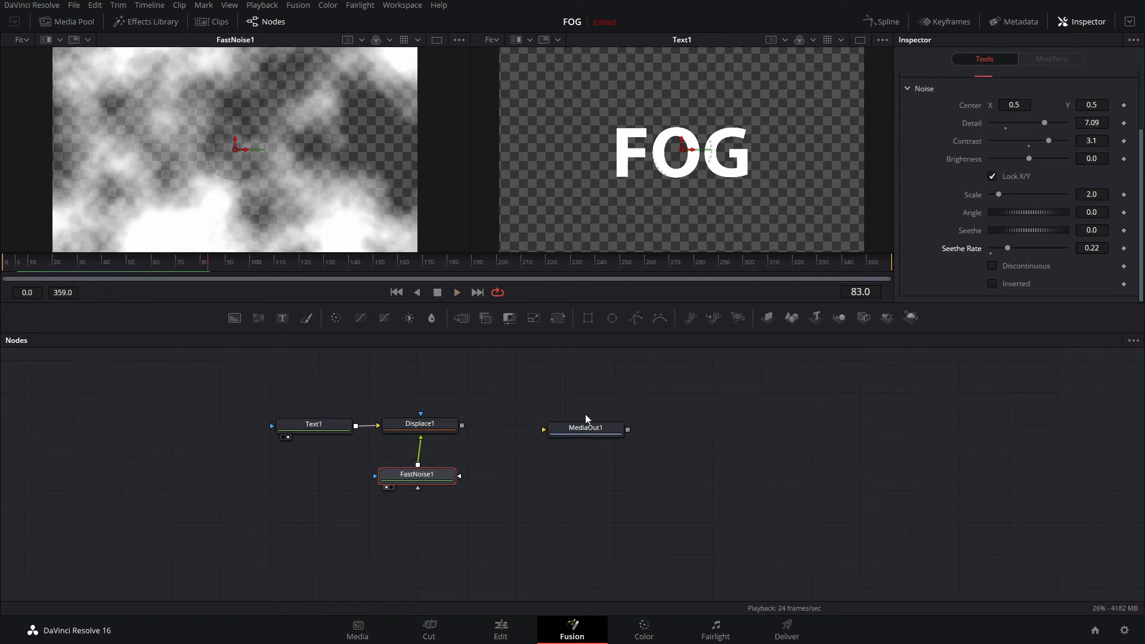
{"action": "left_click", "coordinate": [429, 429]}
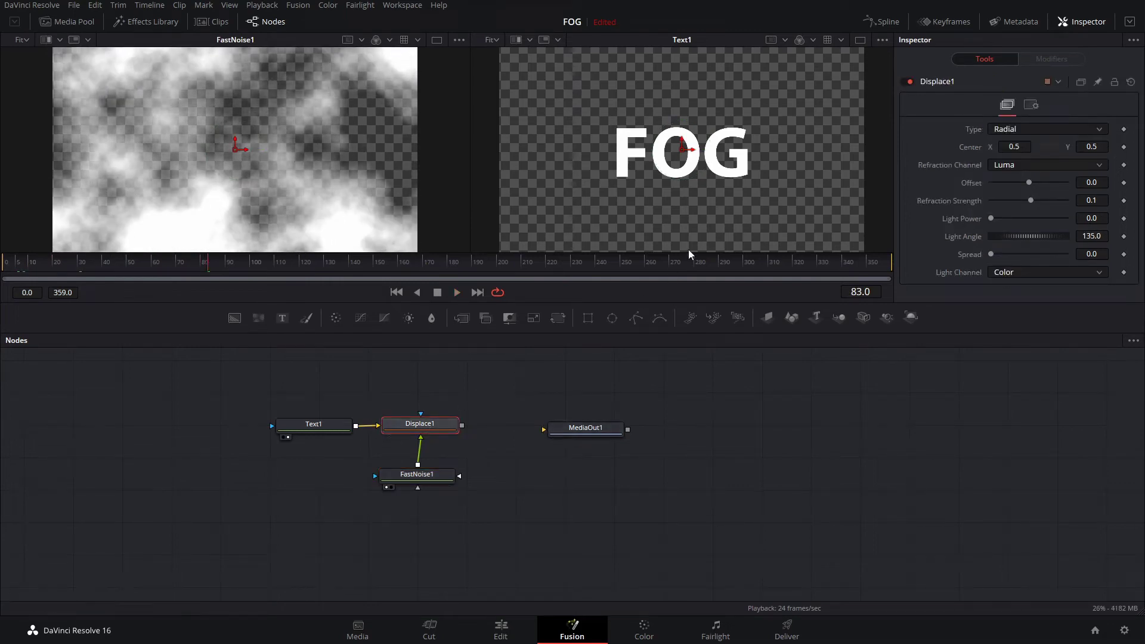
Step: Set Displace1 Offset to 0.135 and Refraction Strength to 0.44
{"action": "left_click_drag", "start_coordinate": [418, 479], "coordinate": [421, 473]}
{"action": "left_click", "coordinate": [421, 472]}
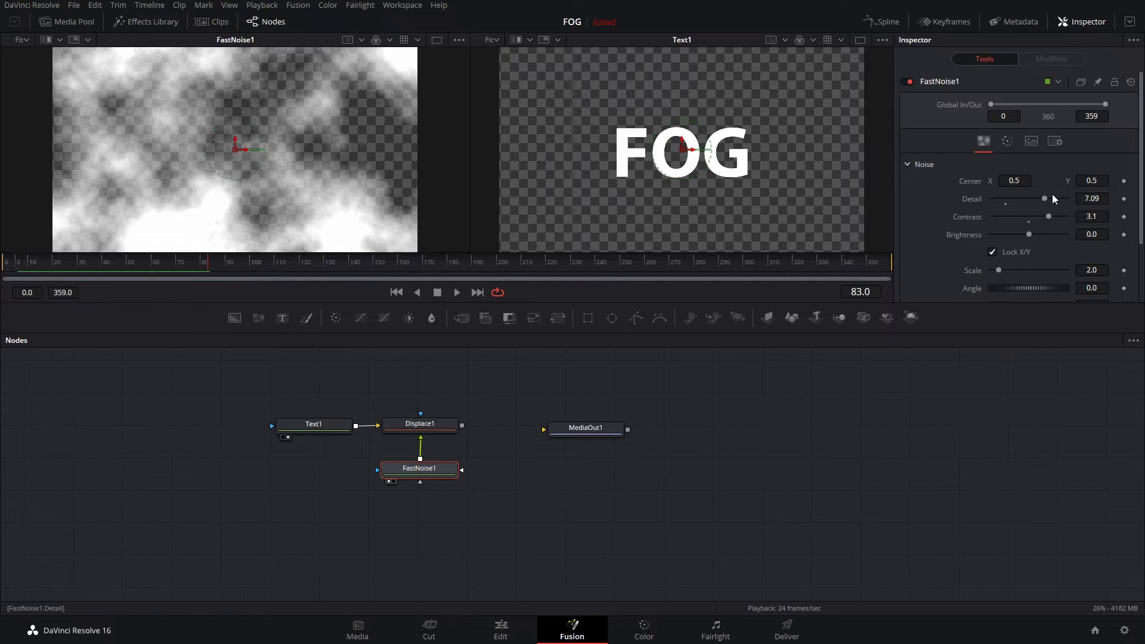
{"action": "left_click", "coordinate": [435, 428]}
{"action": "left_click_drag", "start_coordinate": [1031, 186], "coordinate": [992, 218]}
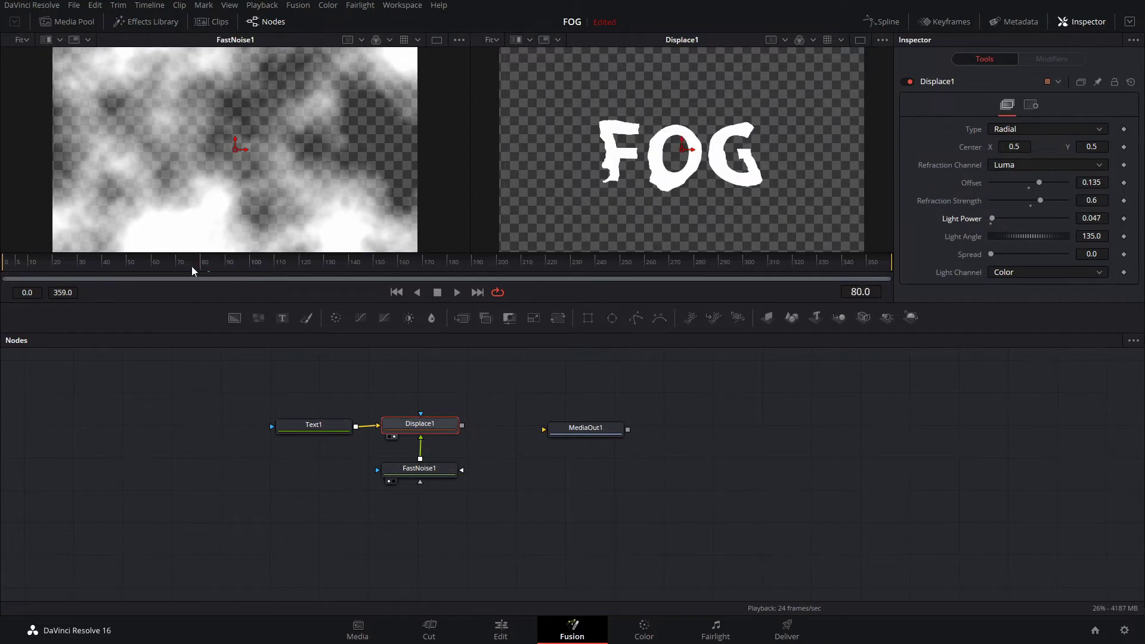
Step: Play back from around frame 52 to preview the distortion, then tidy the node layout
{"action": "left_click_drag", "start_coordinate": [192, 266], "coordinate": [133, 266]}
{"action": "key", "text": "space"}
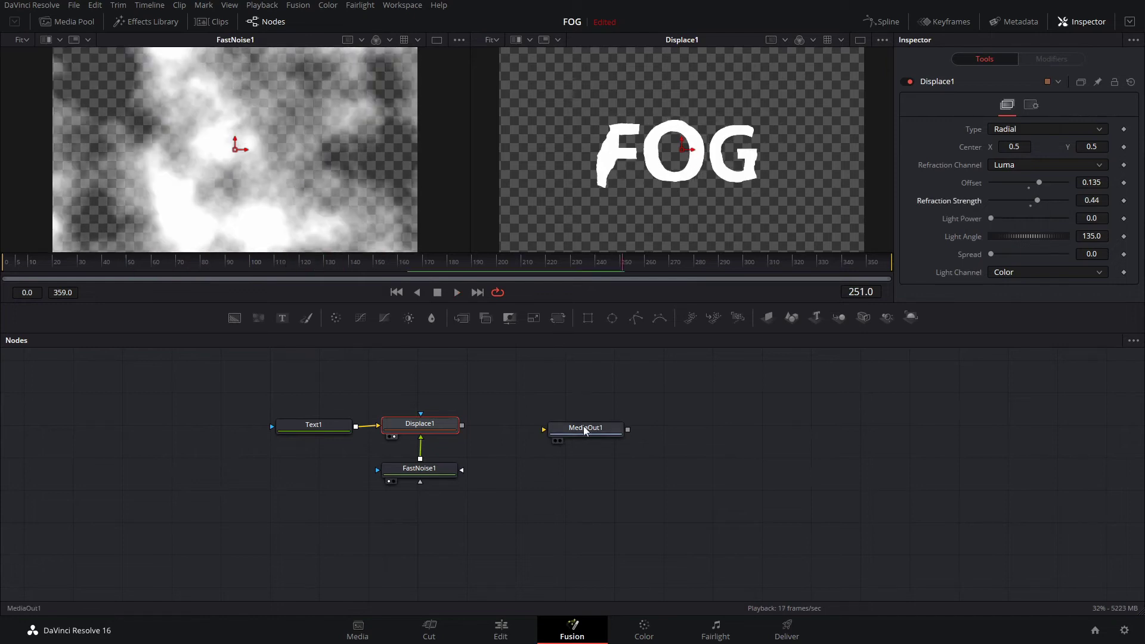
{"action": "left_click_drag", "start_coordinate": [584, 430], "coordinate": [648, 431]}
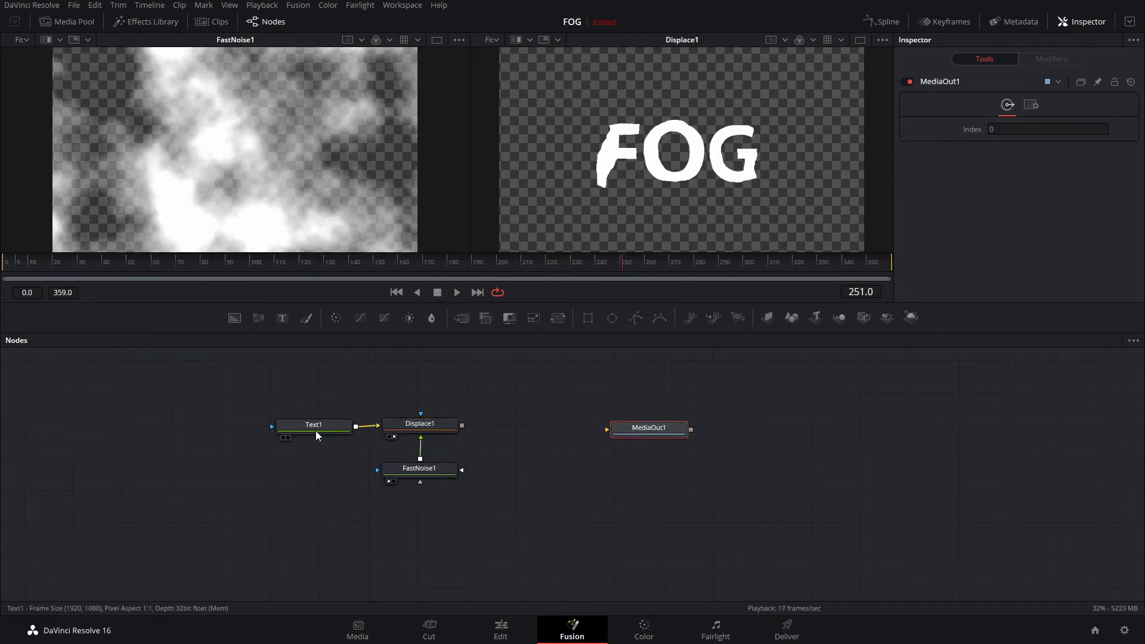
{"action": "left_click_drag", "start_coordinate": [316, 431], "coordinate": [311, 428]}
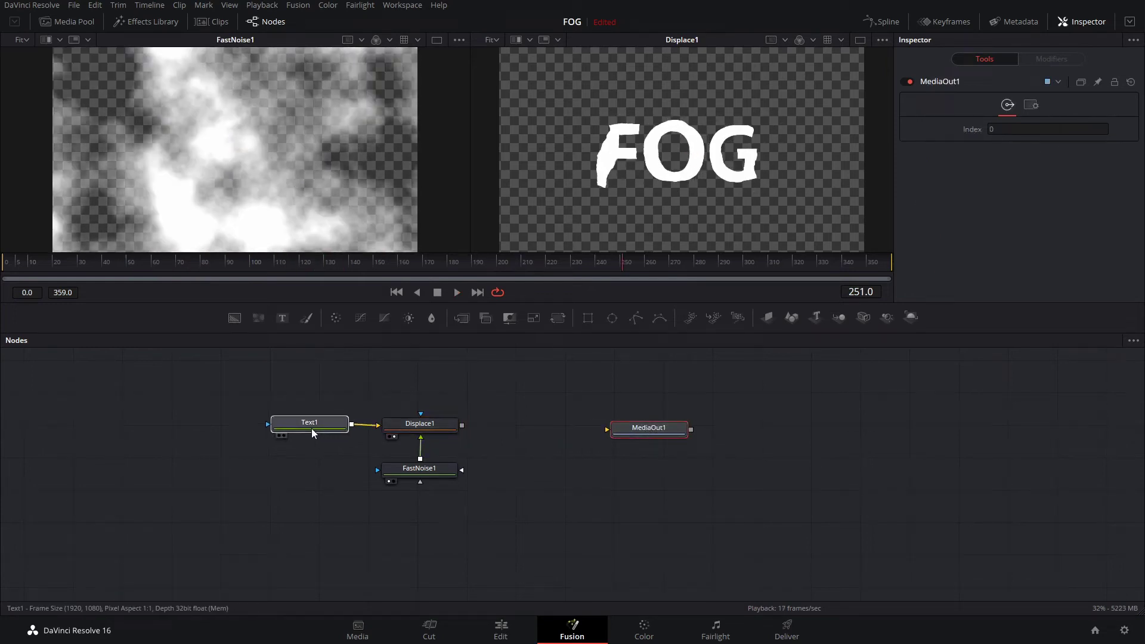
{"action": "left_click", "coordinate": [419, 425]}
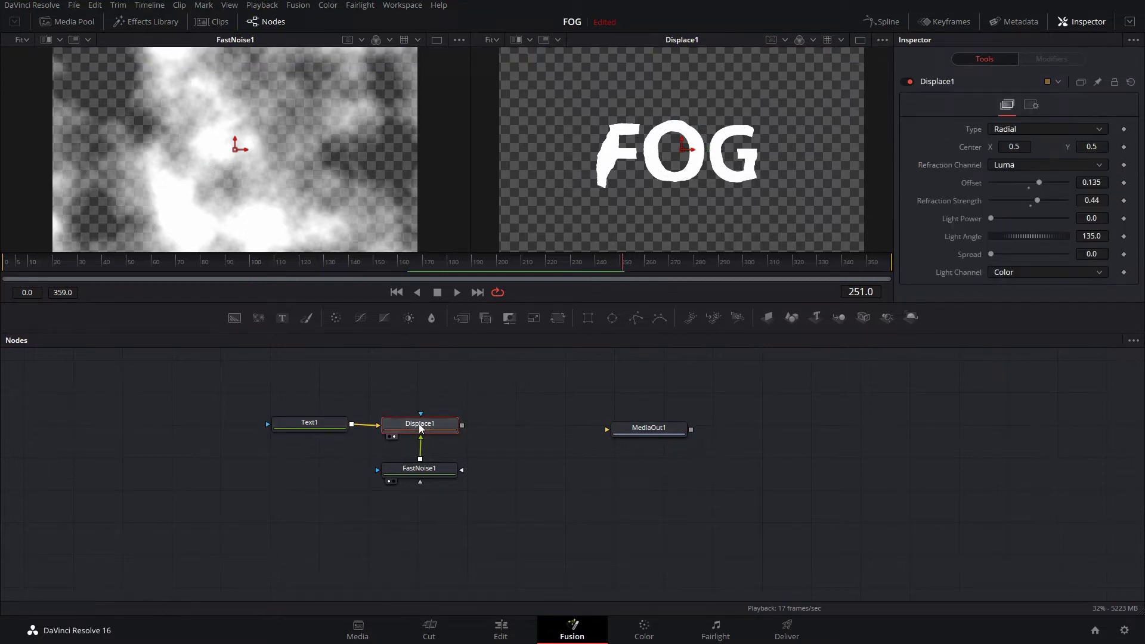
Step: Insert a Transform node after Displace1 and neaten the Transform1 and MediaOut1 positions
{"action": "key", "text": "shift+space"}
{"action": "type", "text": "fast"}
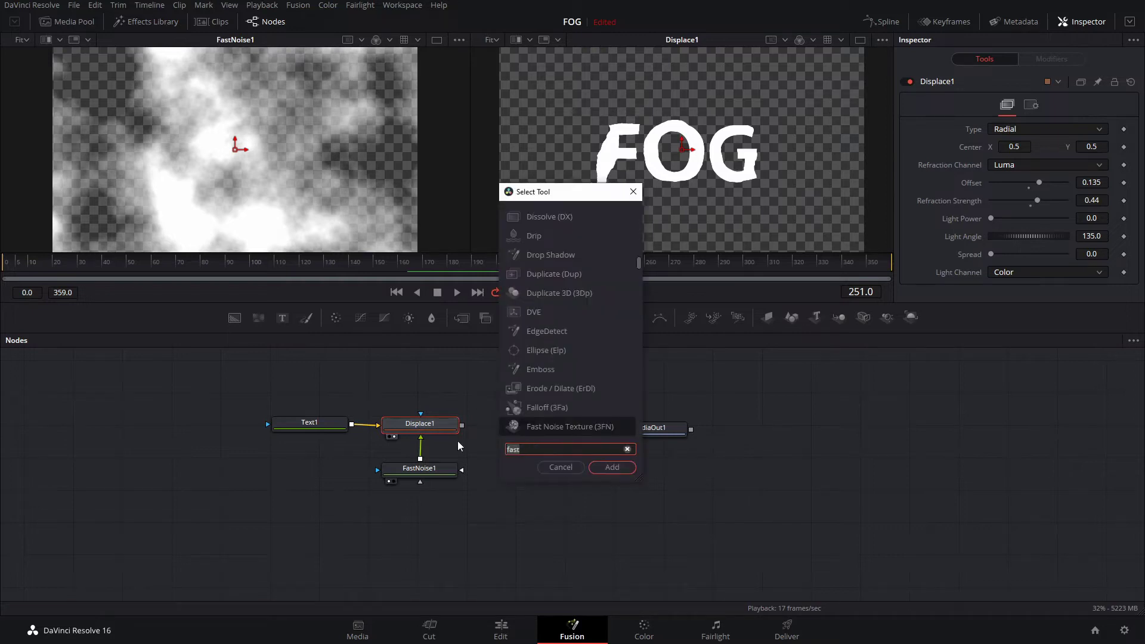
{"action": "type", "text": "transf"}
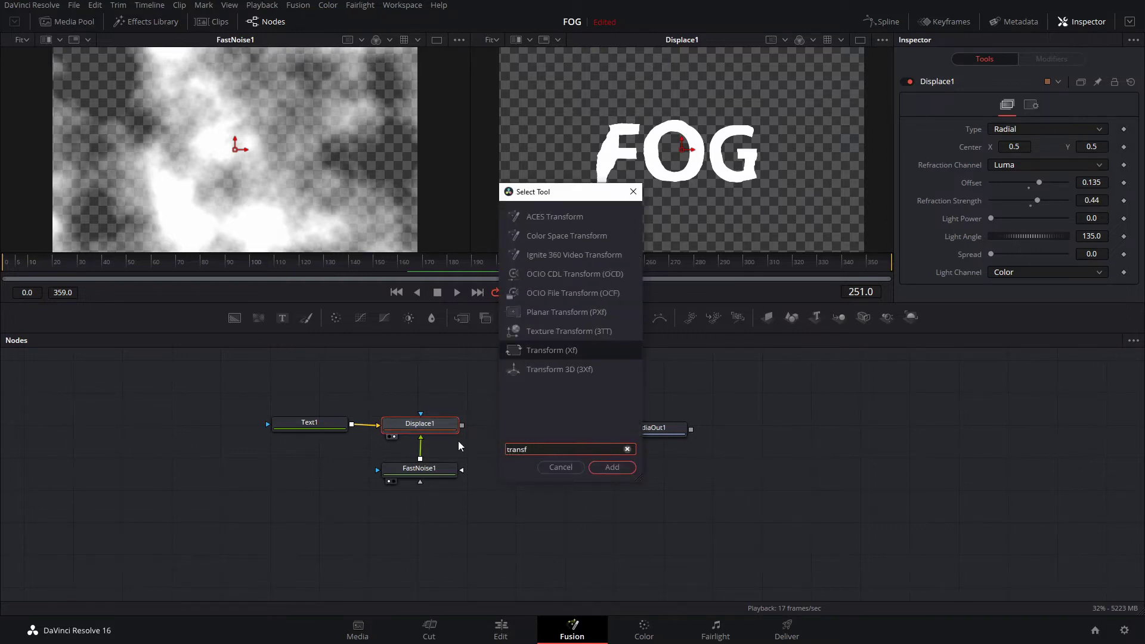
{"action": "key", "text": "Return"}
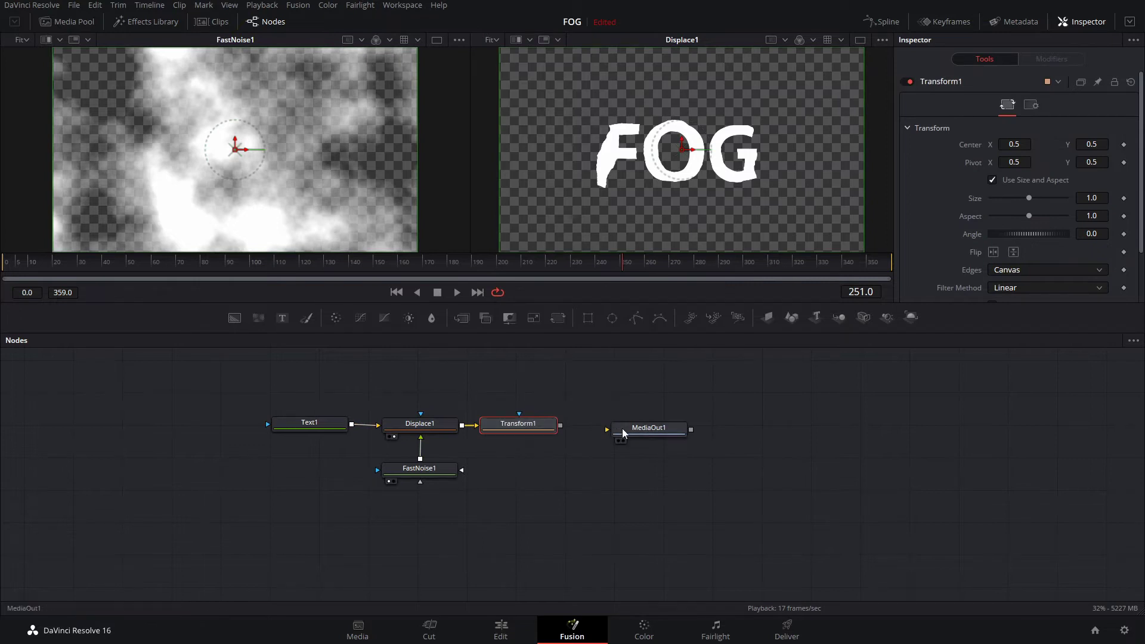
{"action": "left_click_drag", "start_coordinate": [622, 428], "coordinate": [678, 422]}
{"action": "left_click_drag", "start_coordinate": [542, 427], "coordinate": [550, 425]}
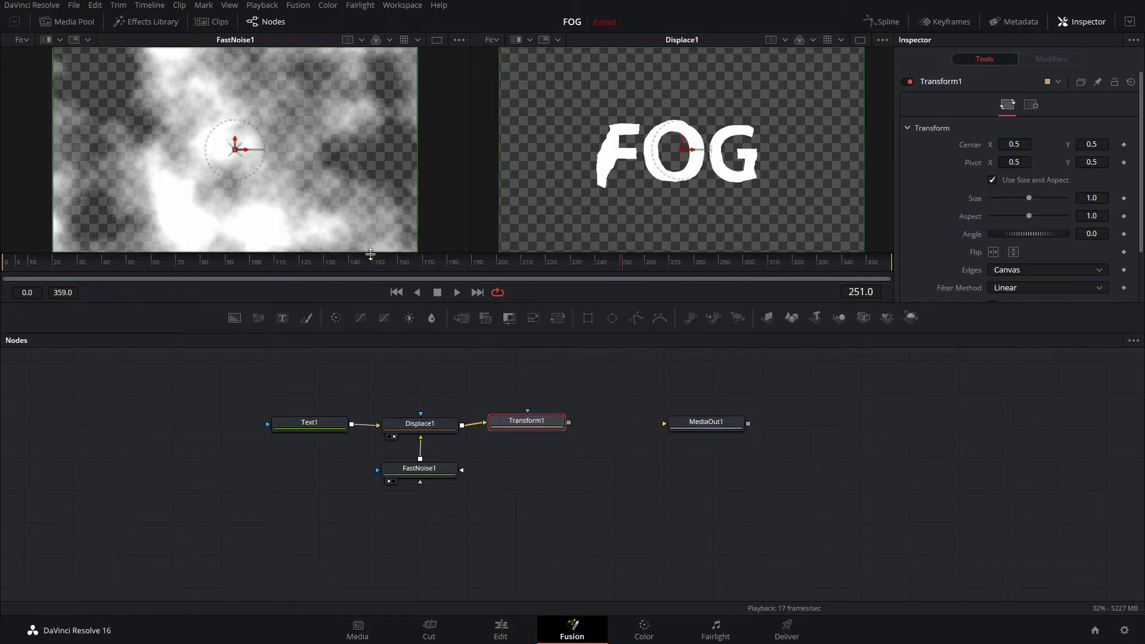
{"action": "left_click", "coordinate": [370, 255]}
Step: Keyframe Transform1 Size at 0.39 on frame 0
{"action": "key", "text": "2"}
{"action": "left_click_drag", "start_coordinate": [62, 269], "coordinate": [3, 268]}
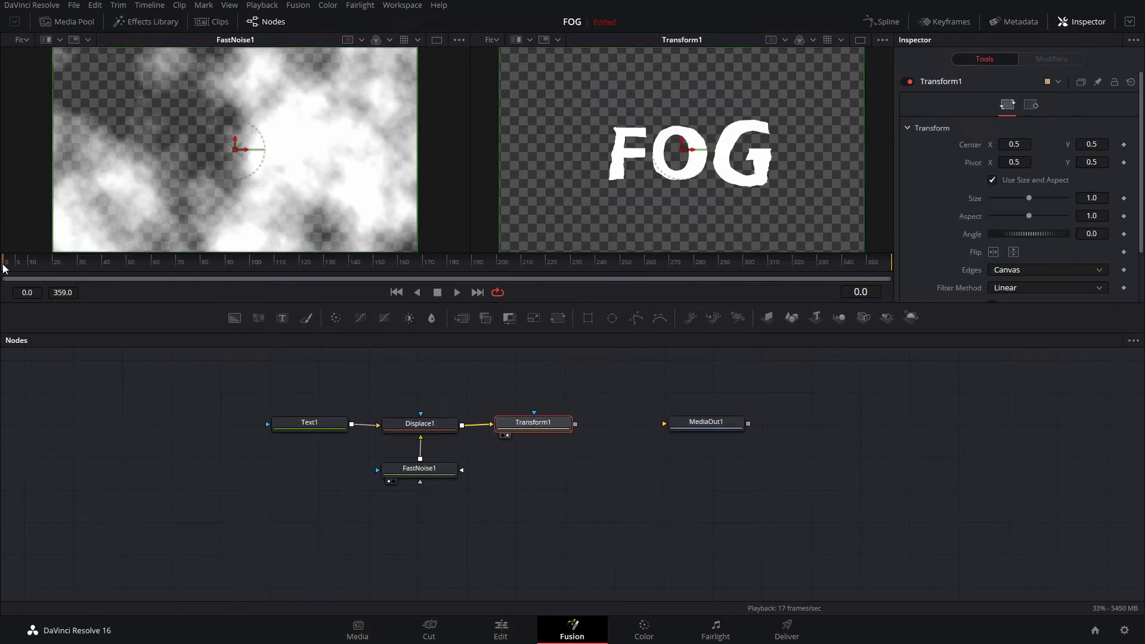
{"action": "left_click_drag", "start_coordinate": [1028, 198], "coordinate": [1006, 198]}
{"action": "left_click", "coordinate": [102, 279]}
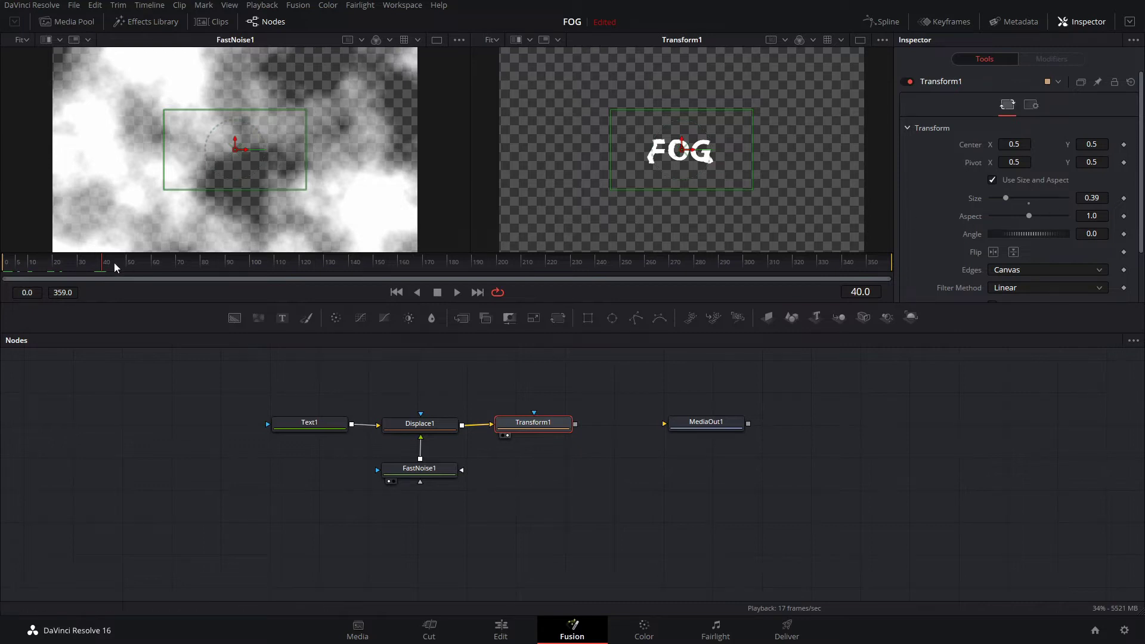
{"action": "left_click", "coordinate": [4, 267]}
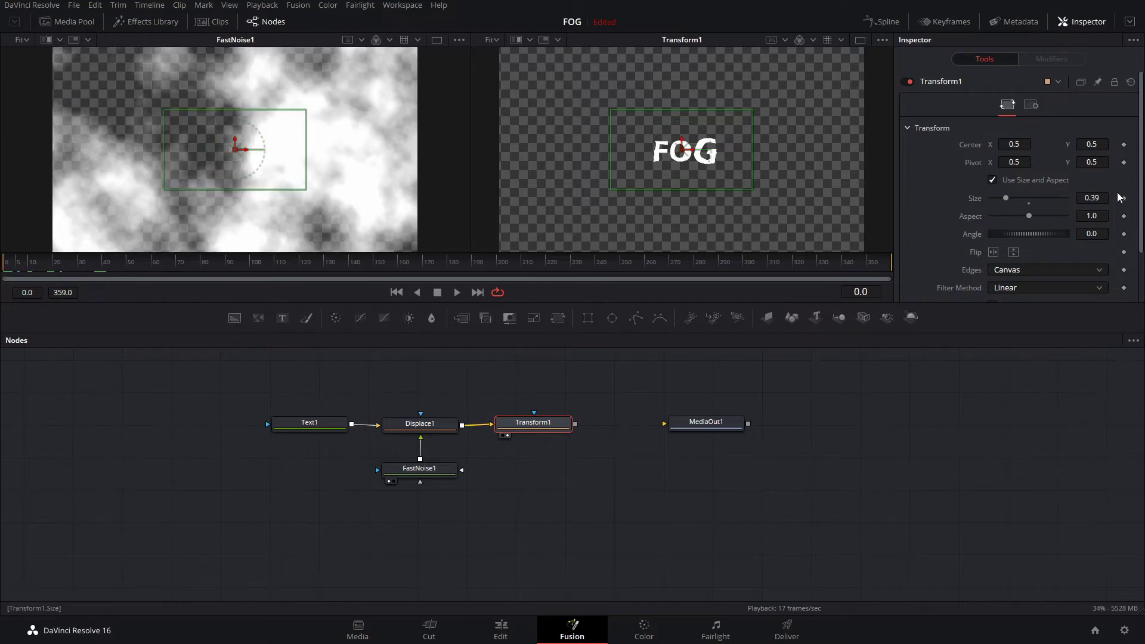
{"action": "left_click", "coordinate": [1121, 197]}
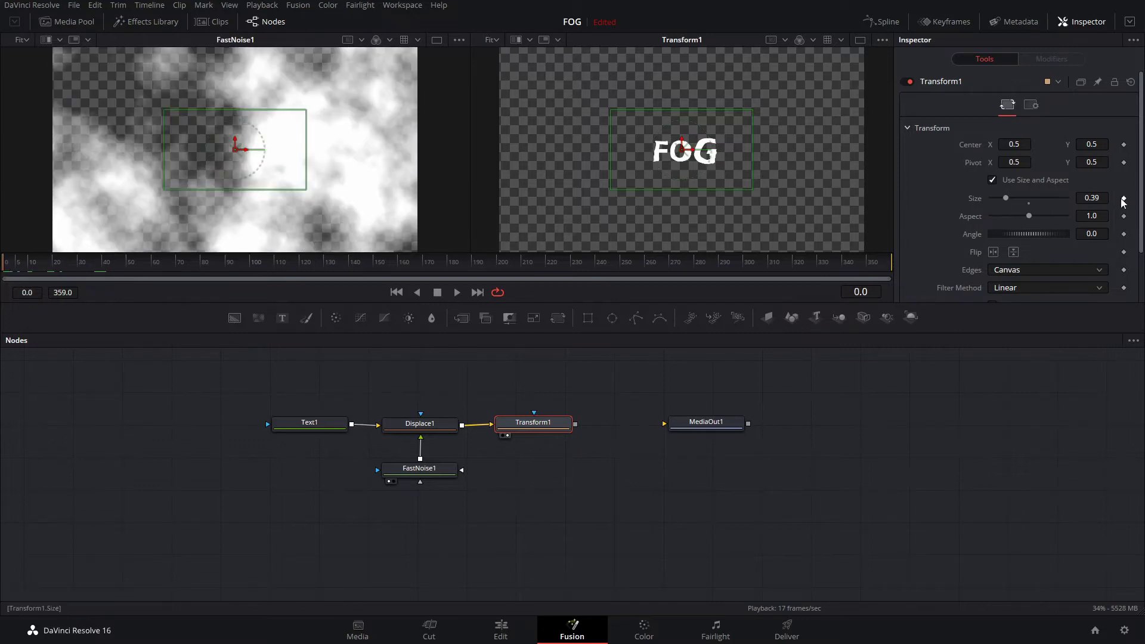
Step: Set Transform1 Size to 1.7 at frame 39 and 2.9 at frame 142
{"action": "left_click", "coordinate": [98, 266]}
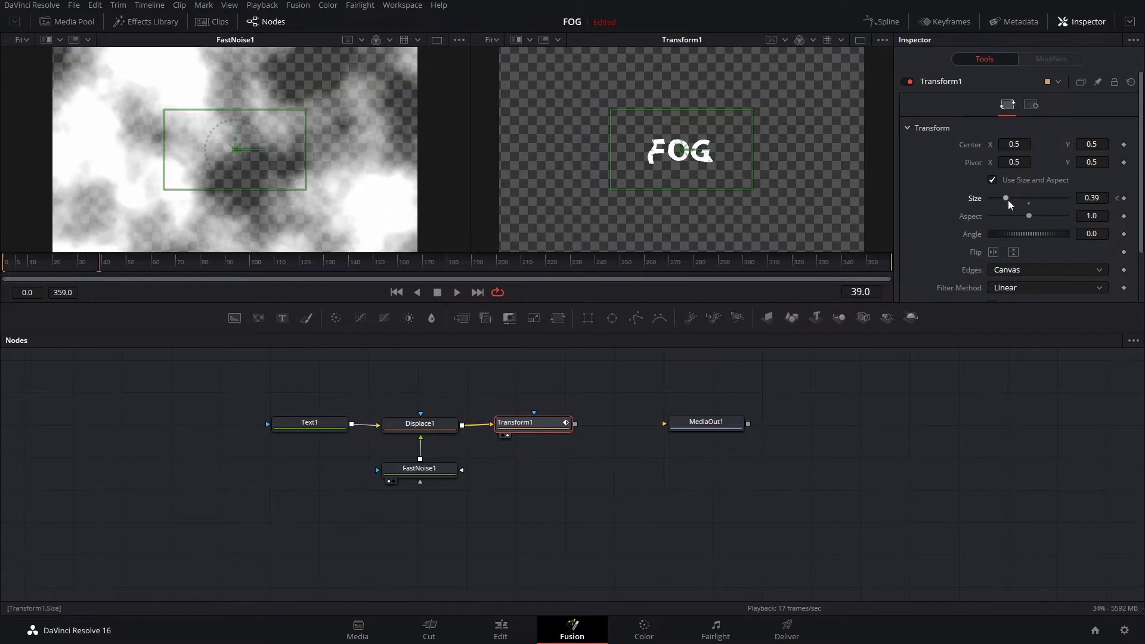
{"action": "left_click_drag", "start_coordinate": [1005, 198], "coordinate": [1036, 198]}
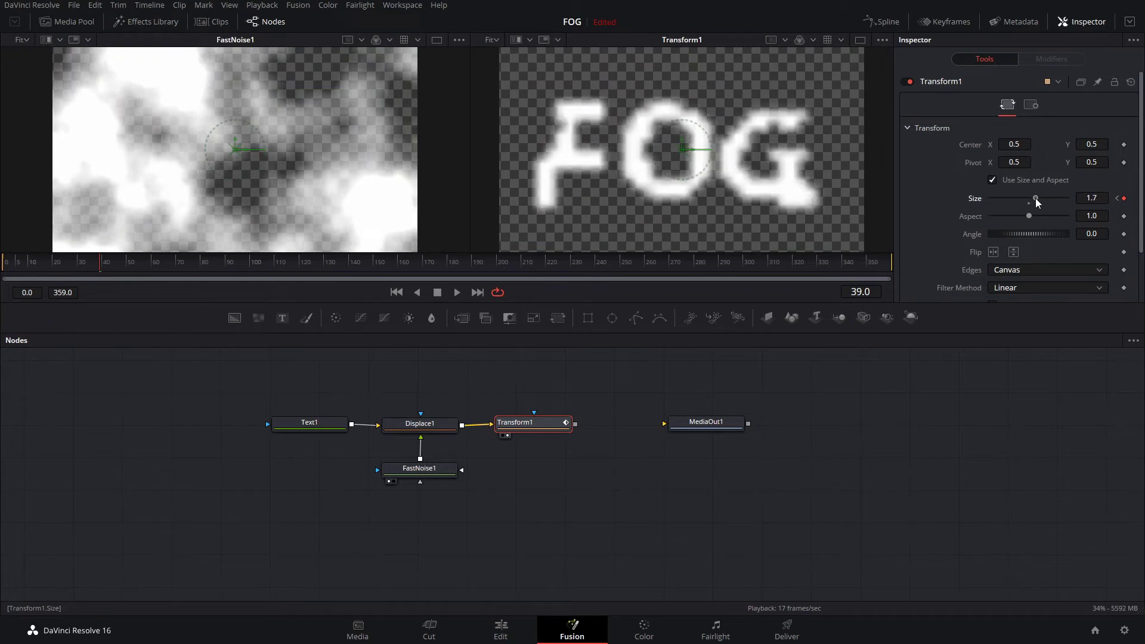
{"action": "left_click", "coordinate": [150, 264]}
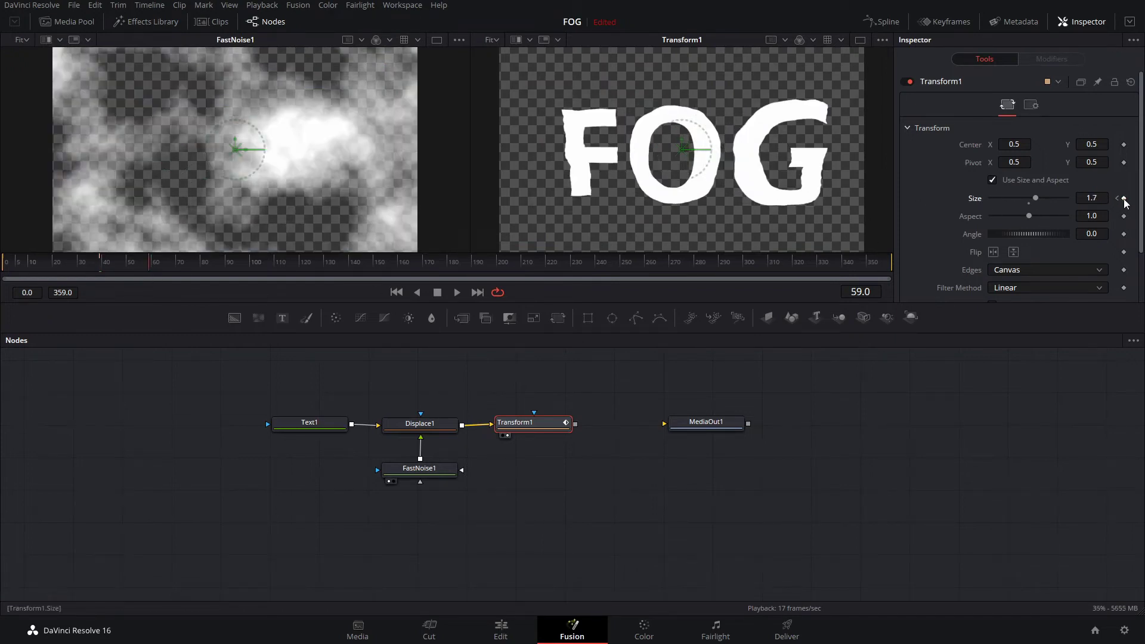
{"action": "left_click_drag", "start_coordinate": [227, 265], "coordinate": [354, 275]}
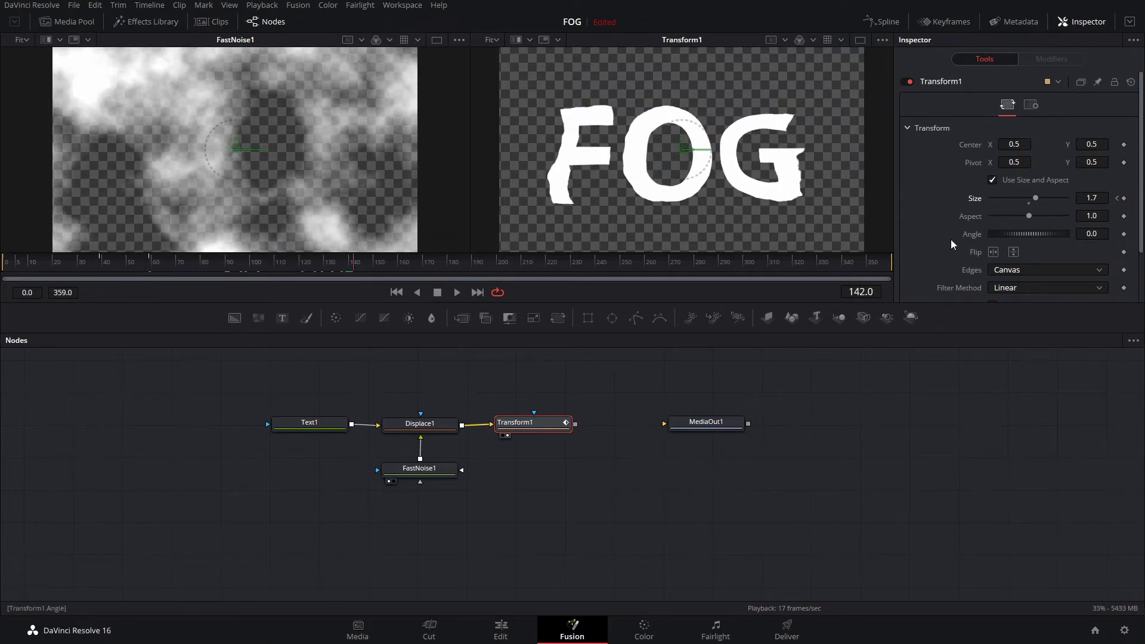
{"action": "left_click_drag", "start_coordinate": [1038, 197], "coordinate": [1050, 197]}
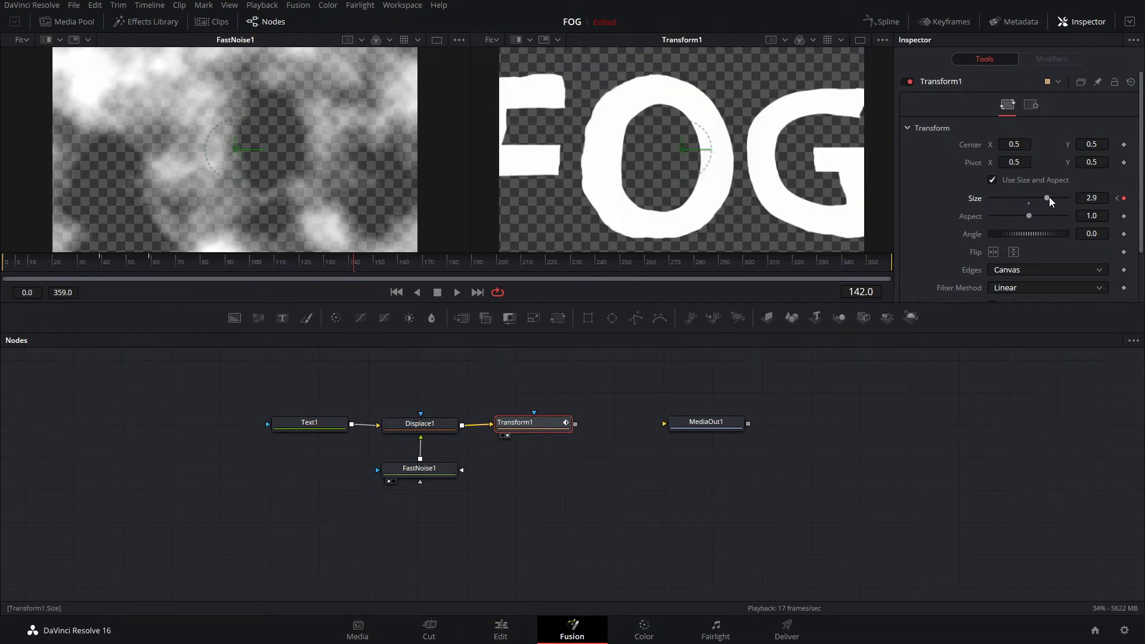
Step: Play back the growing FOG text and make room after Transform1
{"action": "left_click_drag", "start_coordinate": [247, 269], "coordinate": [1, 270]}
{"action": "key", "text": "space"}
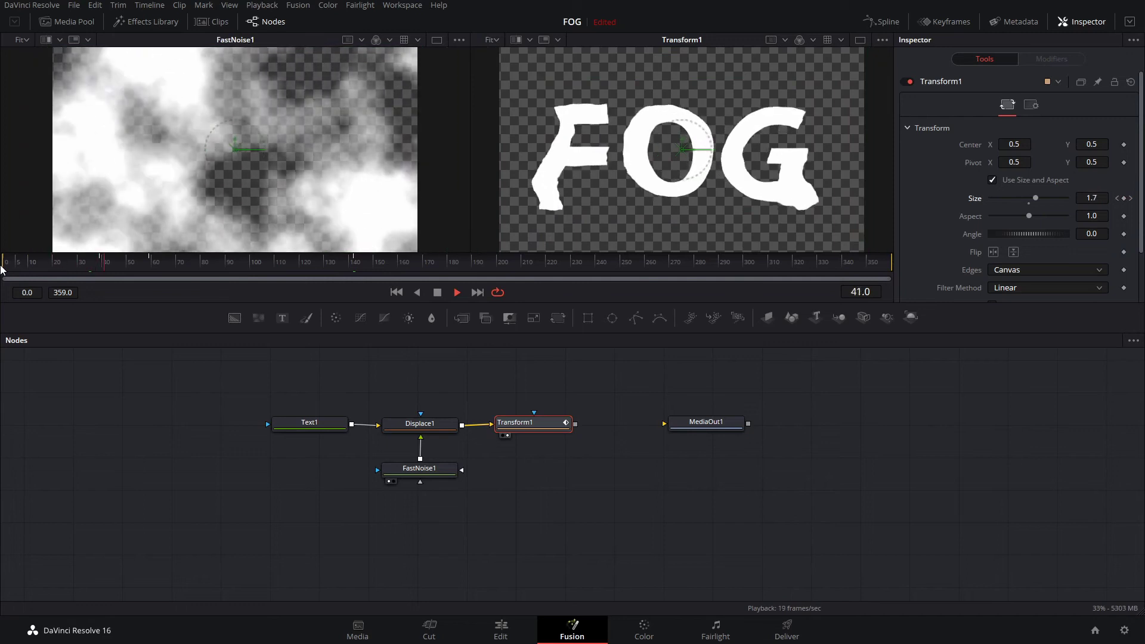
{"action": "left_click", "coordinate": [137, 269]}
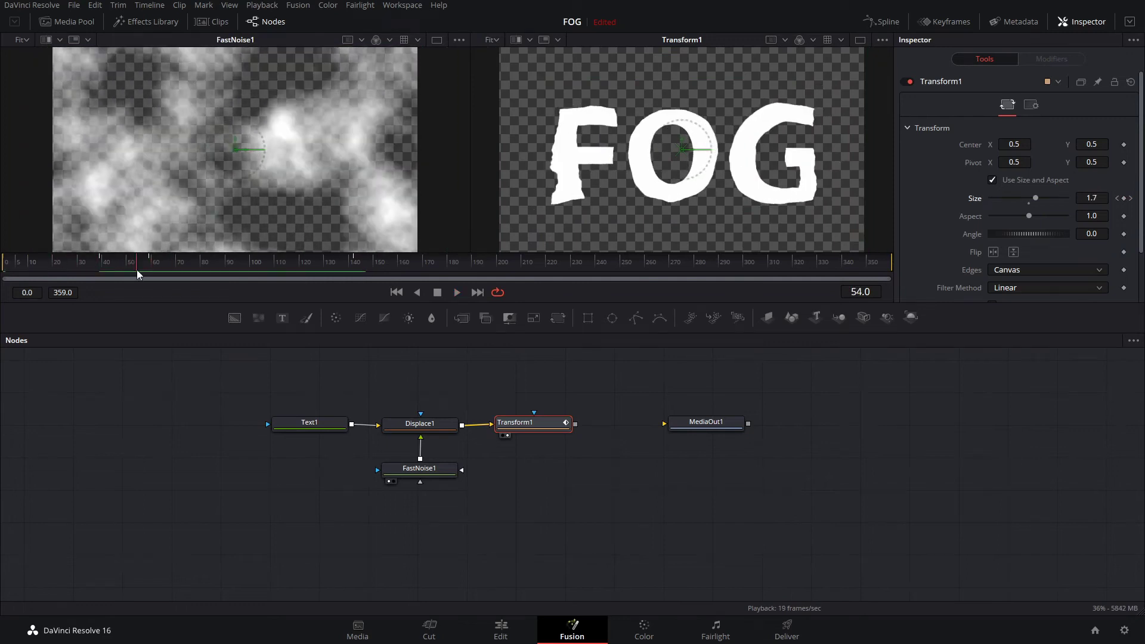
{"action": "left_click_drag", "start_coordinate": [691, 425], "coordinate": [784, 423]}
{"action": "left_click", "coordinate": [535, 430]}
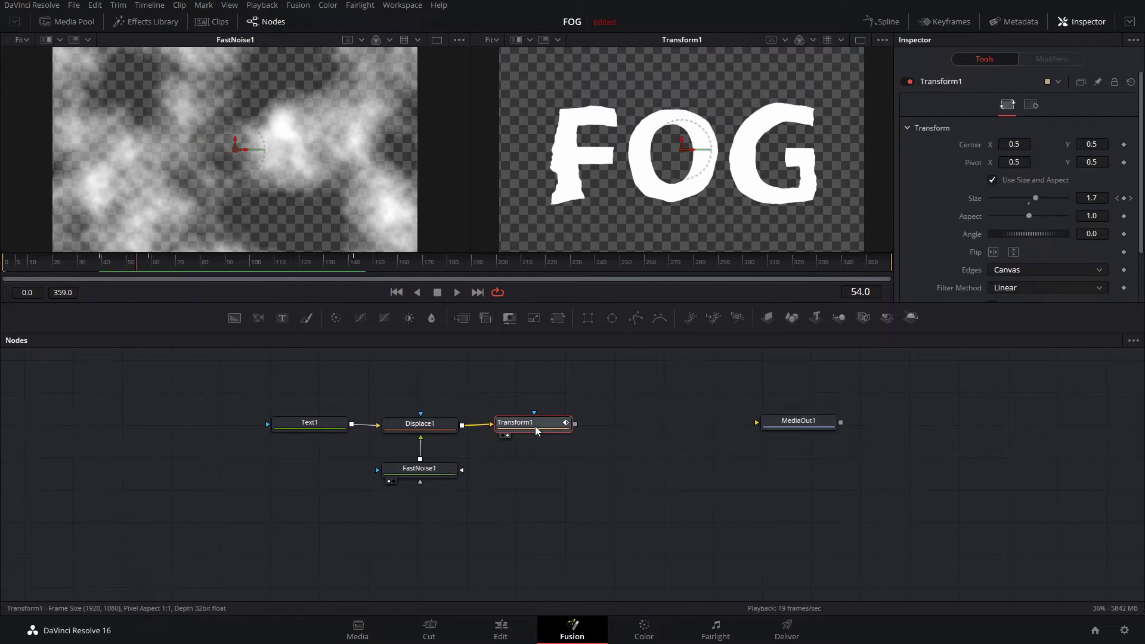
Step: Add a Blur node after Transform1, position Blur1, and return to frame 0
{"action": "key", "text": "shift+space"}
{"action": "type", "text": "bl"}
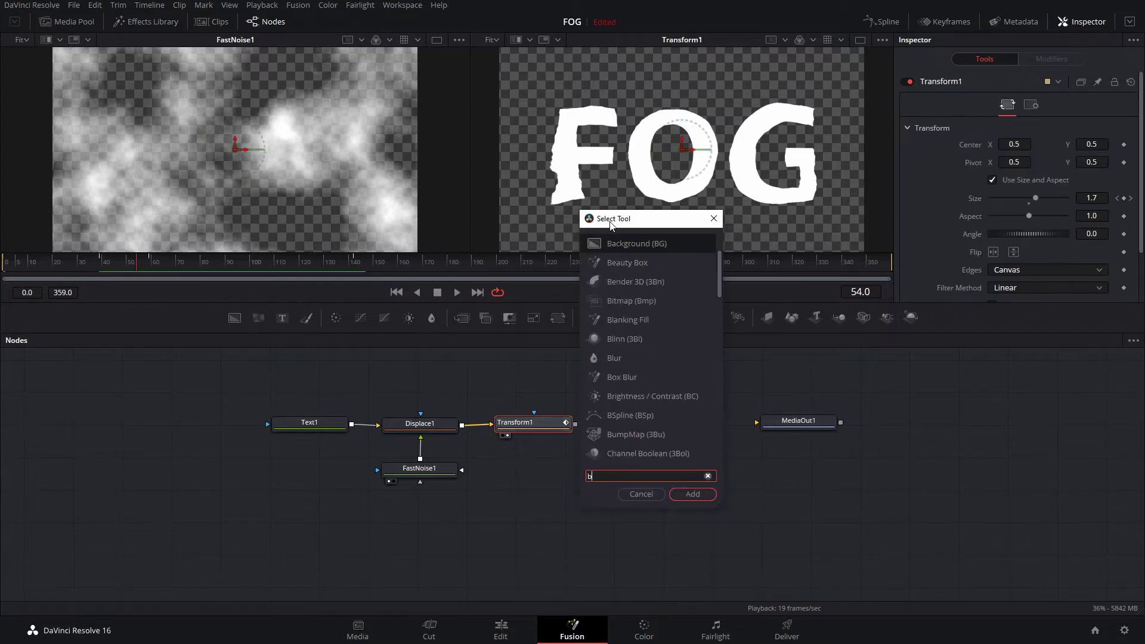
{"action": "key", "text": "BackSpace"}
{"action": "key", "text": "BackSpace"}
{"action": "type", "text": "blur"}
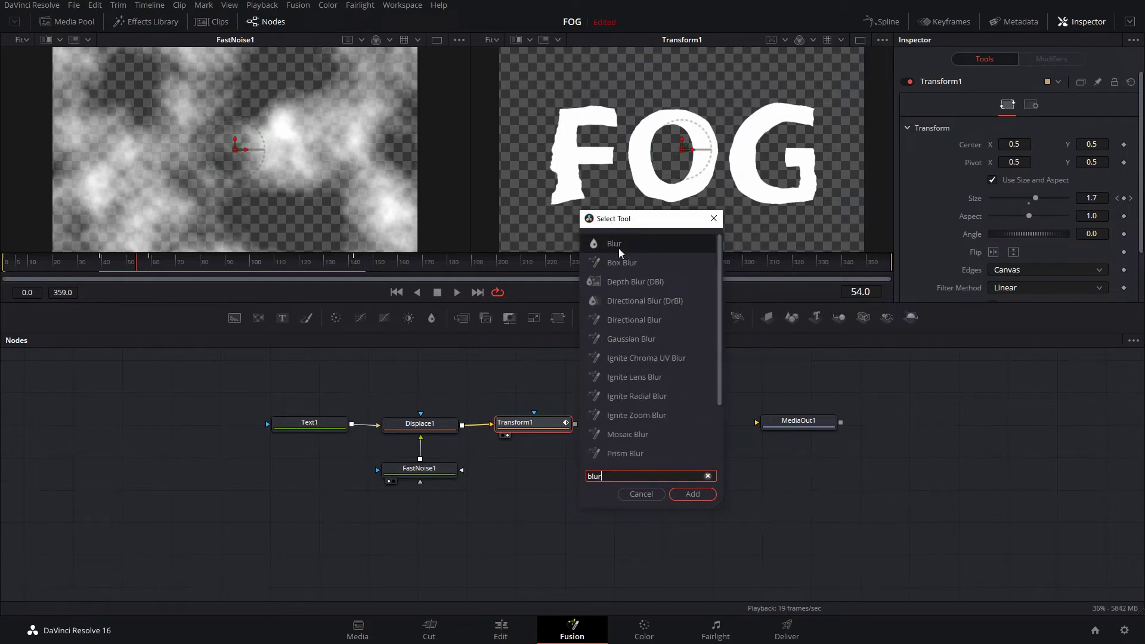
{"action": "left_click", "coordinate": [618, 248]}
{"action": "left_click", "coordinate": [691, 494]}
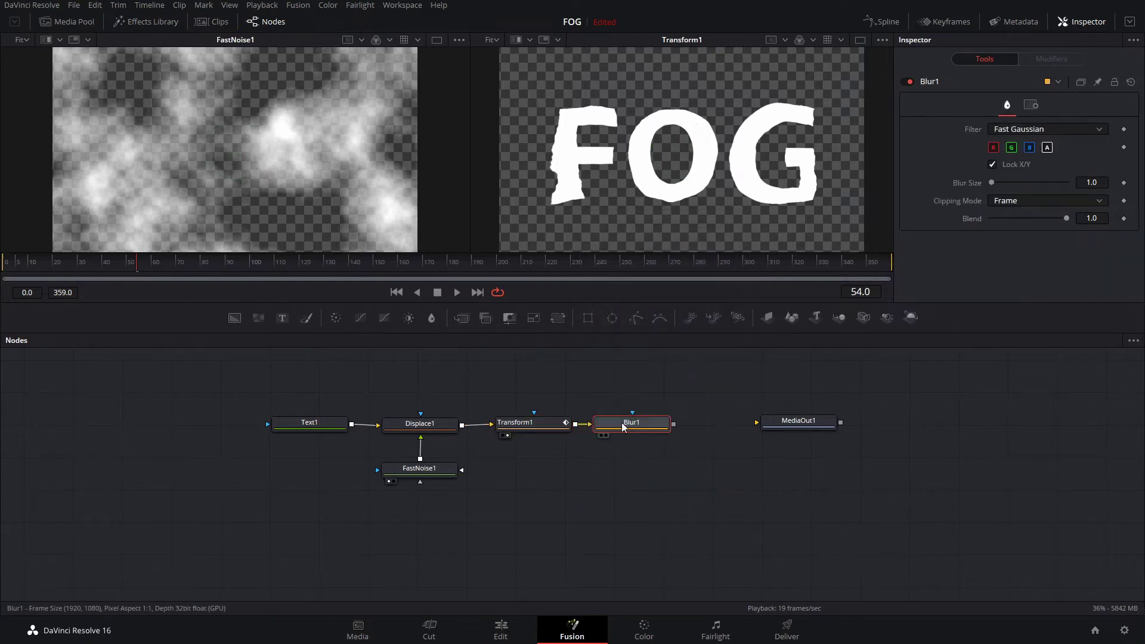
{"action": "left_click_drag", "start_coordinate": [621, 422], "coordinate": [653, 422]}
{"action": "left_click_drag", "start_coordinate": [142, 263], "coordinate": [5, 262]}
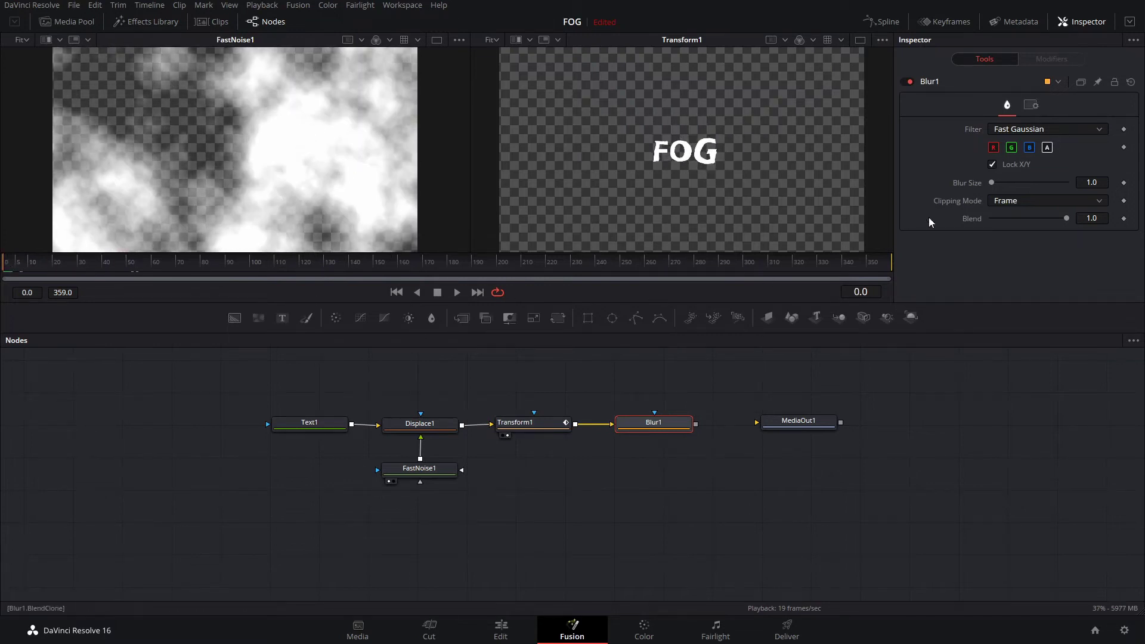
Step: Keyframe a heavy Blur Size on frame 0 and view Blur1's result
{"action": "left_click", "coordinate": [1124, 183]}
{"action": "left_click_drag", "start_coordinate": [991, 182], "coordinate": [1040, 185]}
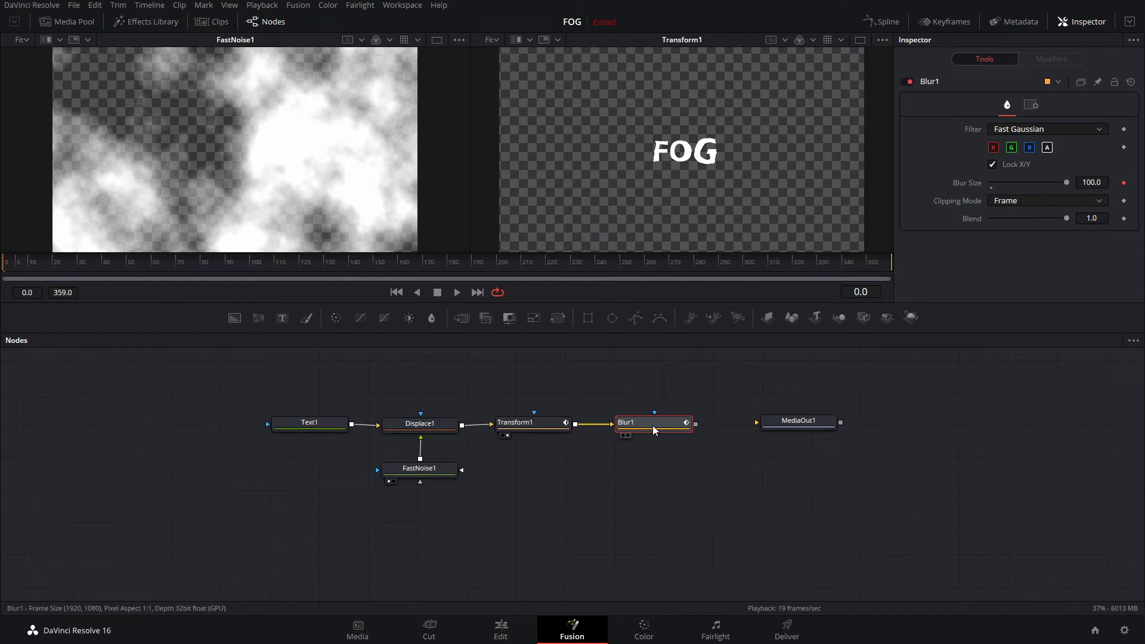
{"action": "key", "text": "2"}
{"action": "left_click", "coordinate": [163, 263]}
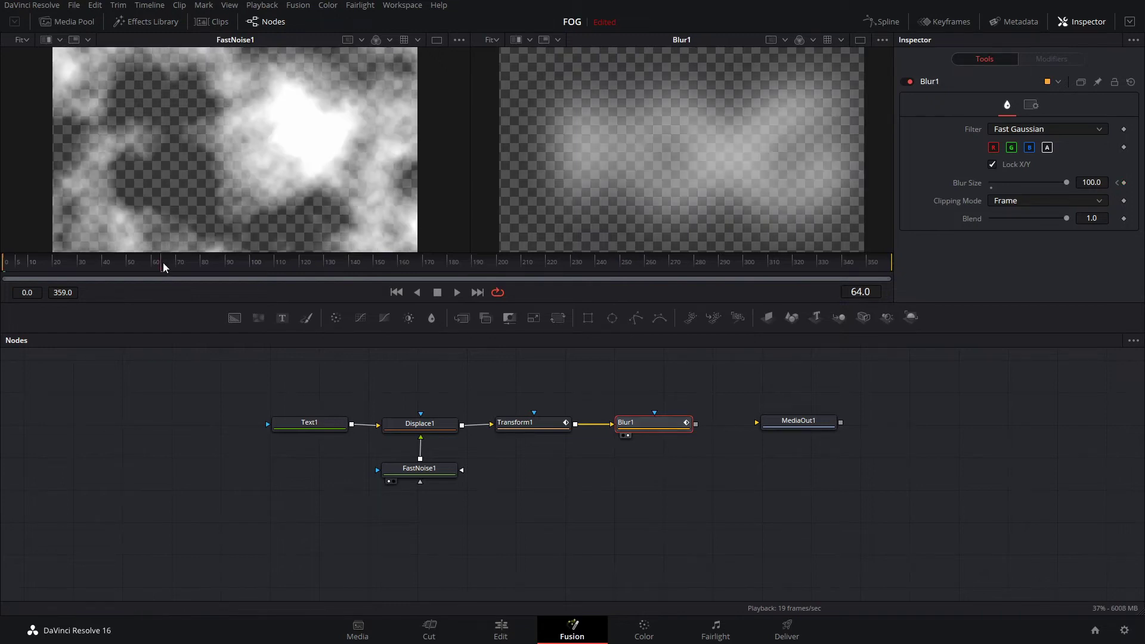
Step: Set Blur Size to 13.4 at frame 41 and 100 at frame 161
{"action": "left_click_drag", "start_coordinate": [163, 264], "coordinate": [105, 270]}
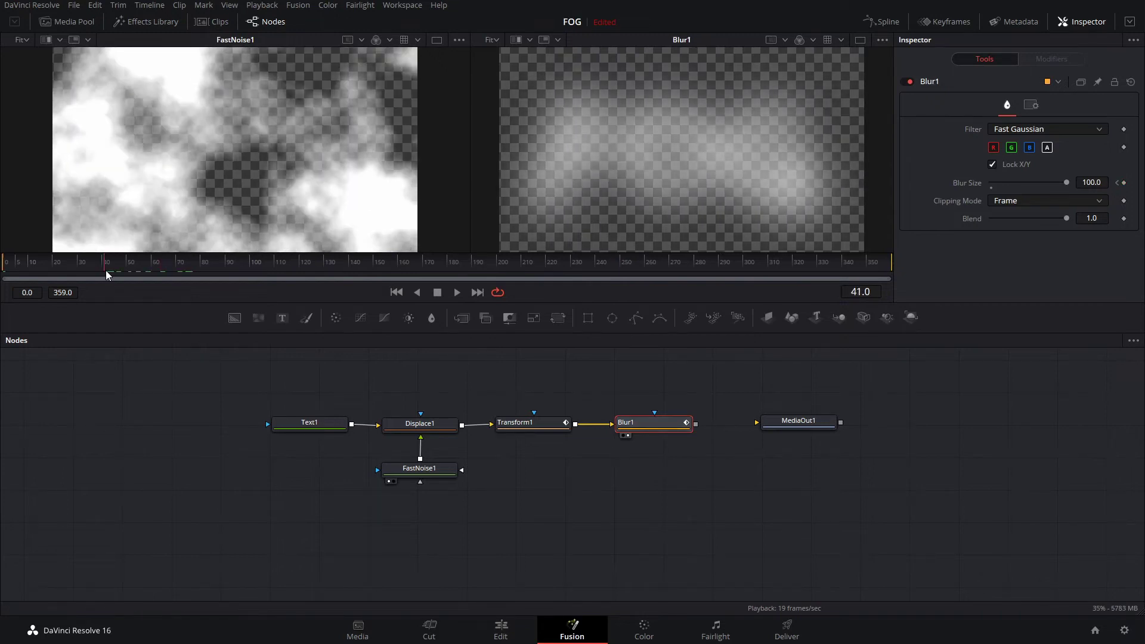
{"action": "left_click_drag", "start_coordinate": [1057, 182], "coordinate": [1000, 184]}
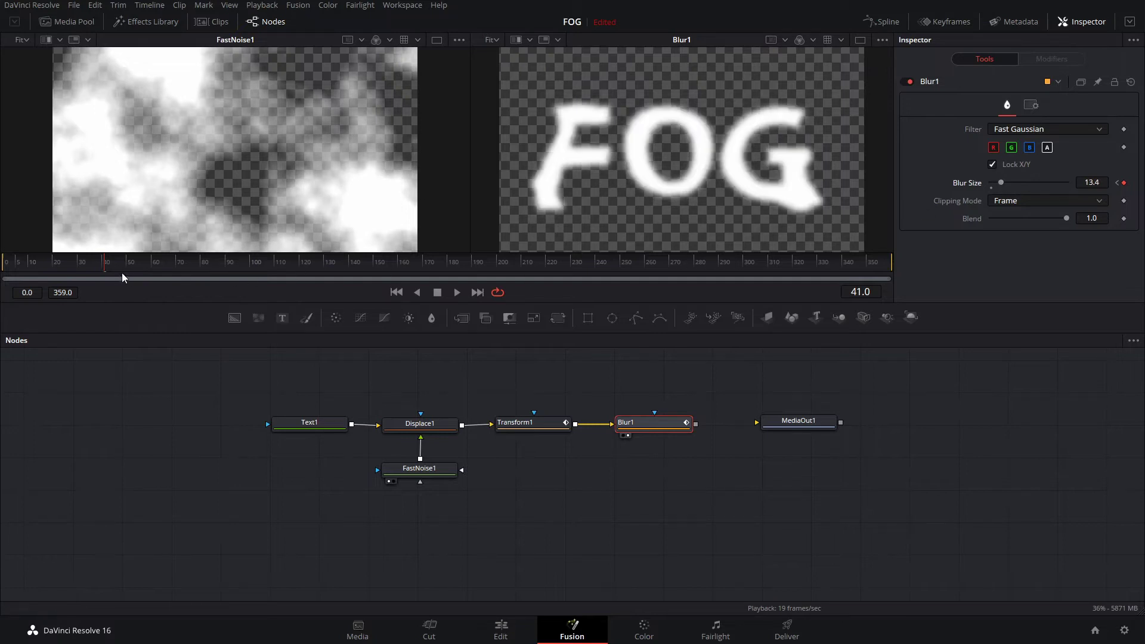
{"action": "left_click_drag", "start_coordinate": [121, 270], "coordinate": [149, 264]}
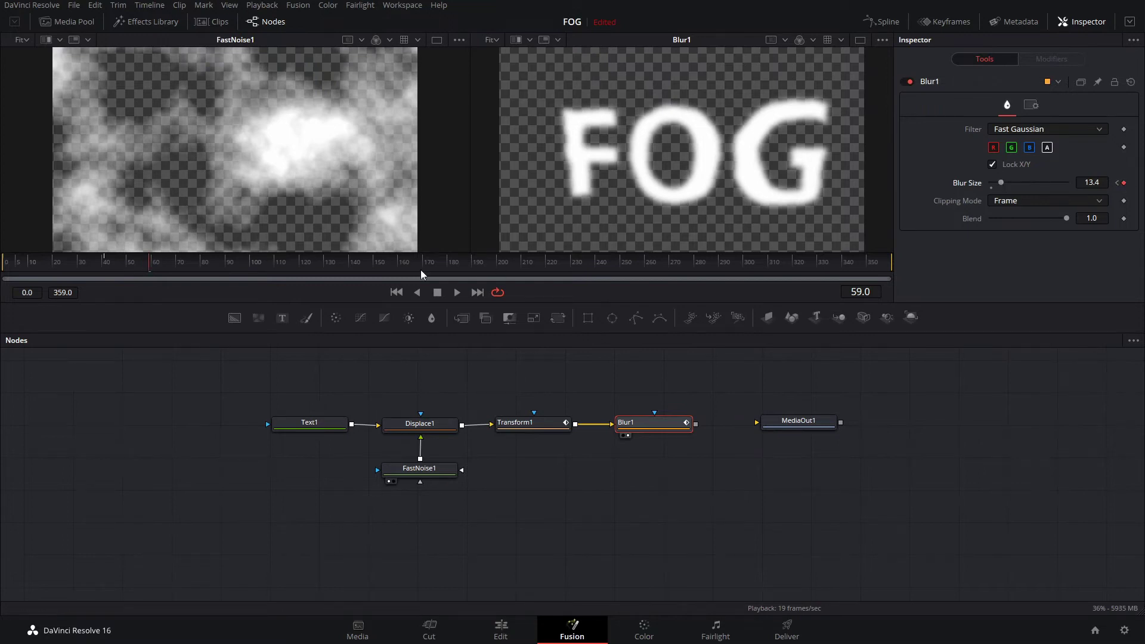
{"action": "mouse_move", "coordinate": [420, 270]}
{"action": "left_mouse_down"}
{"action": "mouse_move", "coordinate": [371, 269]}
{"action": "mouse_move", "coordinate": [403, 268]}
{"action": "left_mouse_up"}
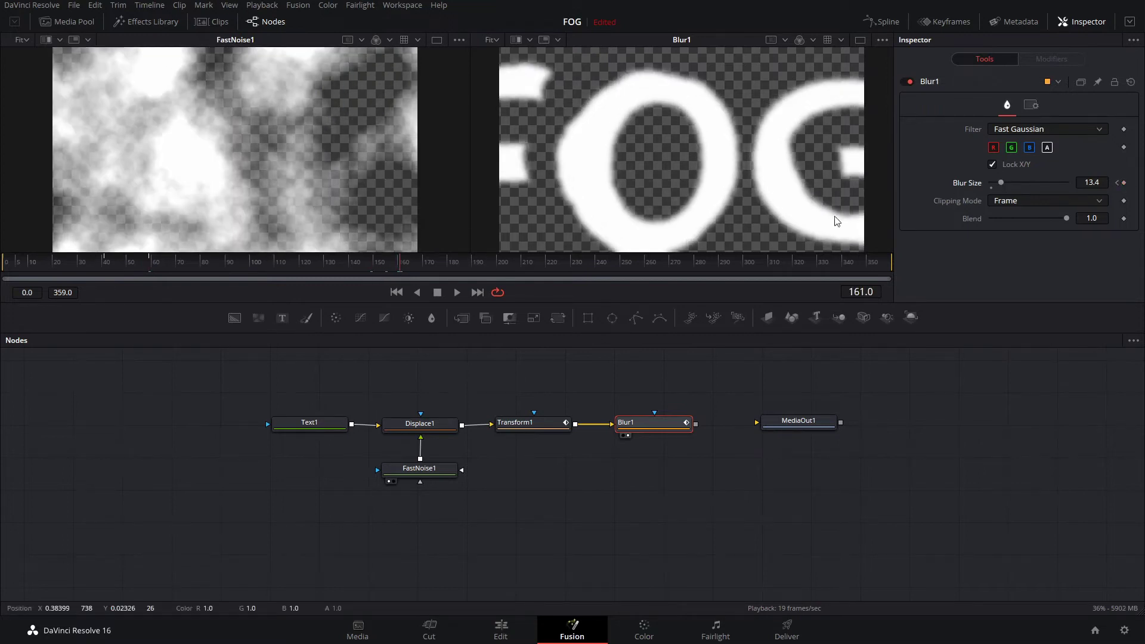
{"action": "left_click_drag", "start_coordinate": [1002, 183], "coordinate": [1074, 184]}
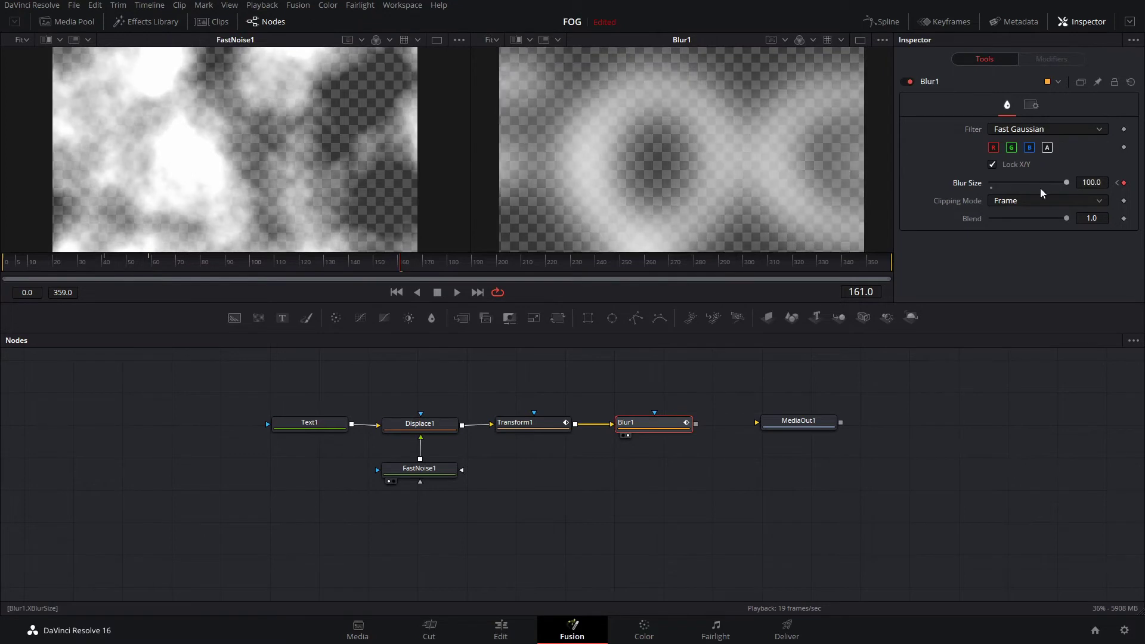
Step: Play back the blur animation from the start
{"action": "left_click_drag", "start_coordinate": [30, 265], "coordinate": [5, 266]}
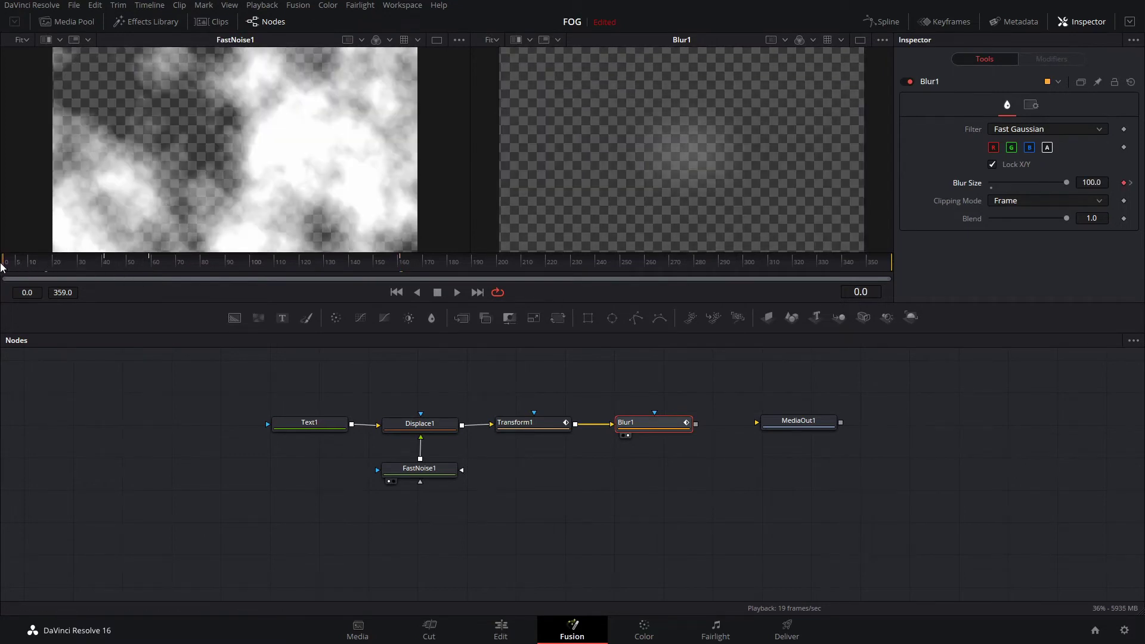
{"action": "key", "text": "space"}
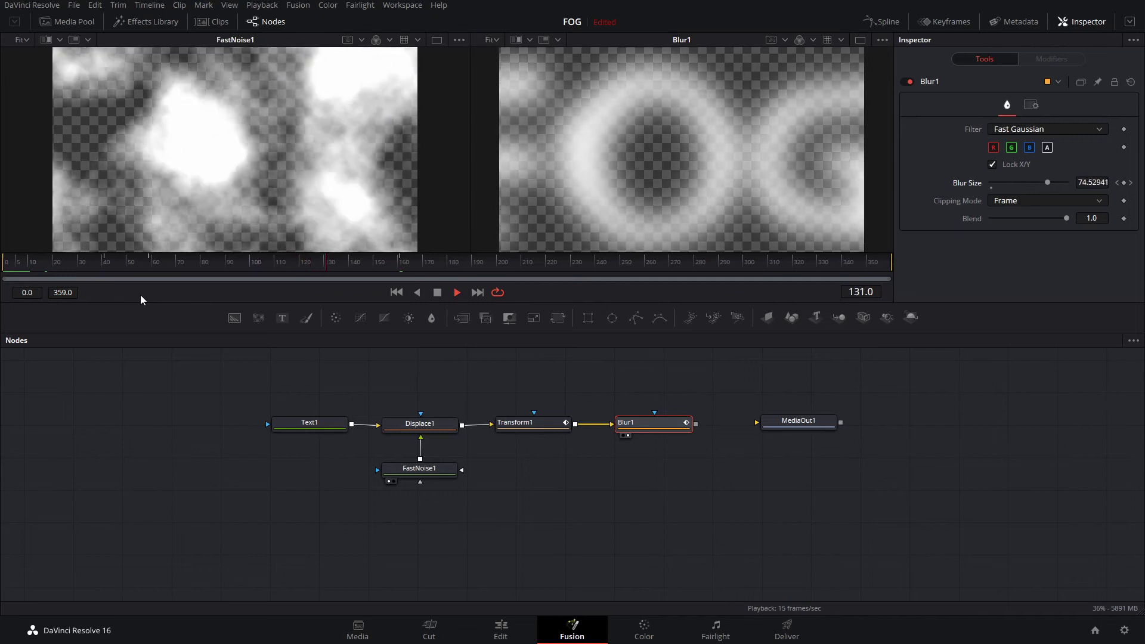
{"action": "left_click", "coordinate": [212, 264]}
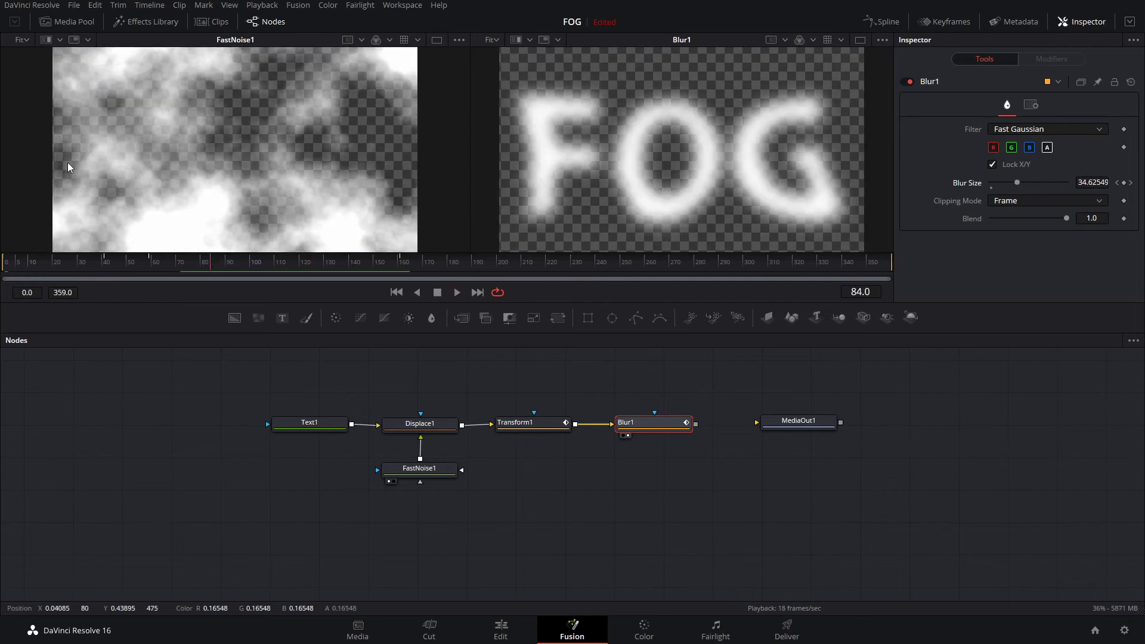
Step: Drag the FOG smoke clip from the Media Pool into the node graph as MediaIn1
{"action": "left_click", "coordinate": [74, 24]}
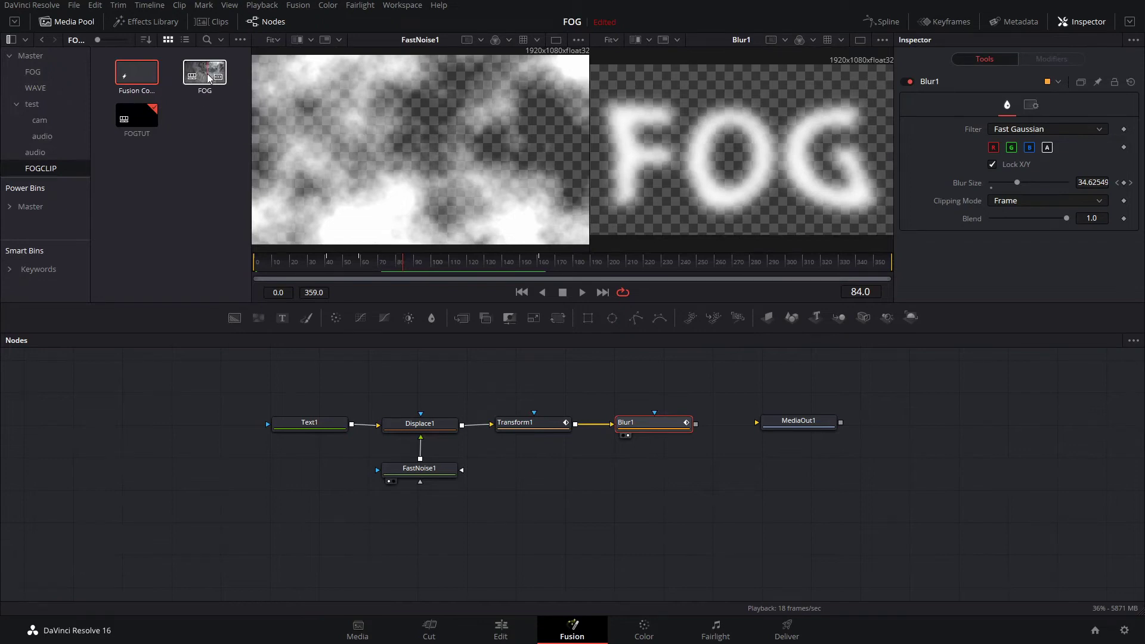
{"action": "left_click_drag", "start_coordinate": [206, 74], "coordinate": [260, 541]}
{"action": "left_click", "coordinate": [75, 26]}
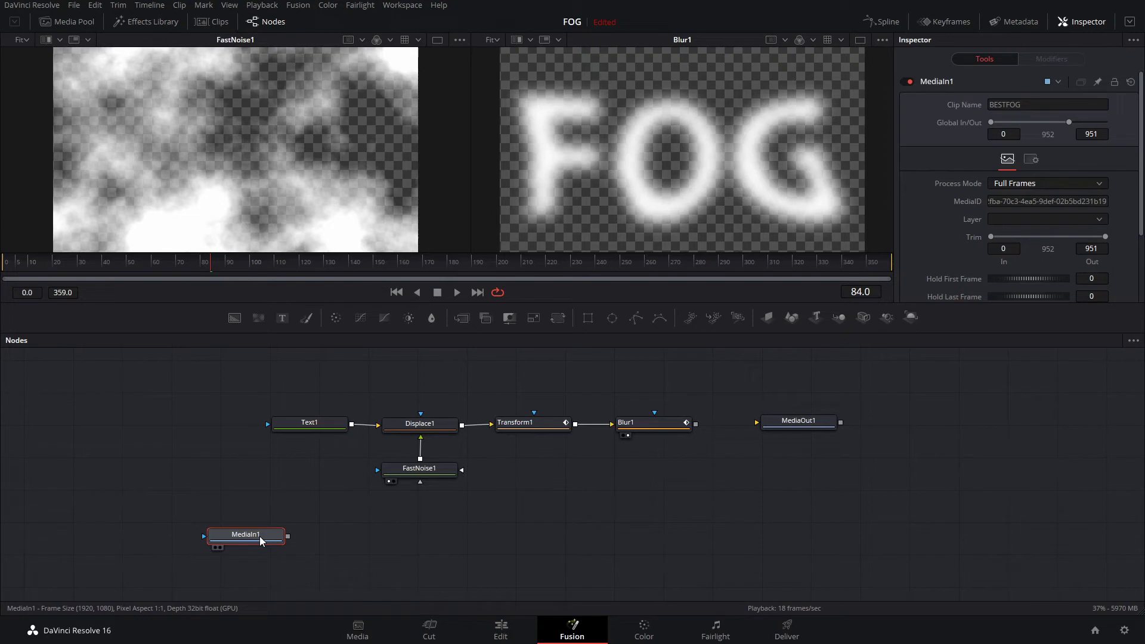
Step: Add a Time Speed node after MediaIn1 through the 'times' tool search, then tidy the smoke nodes
{"action": "key", "text": "shift+space"}
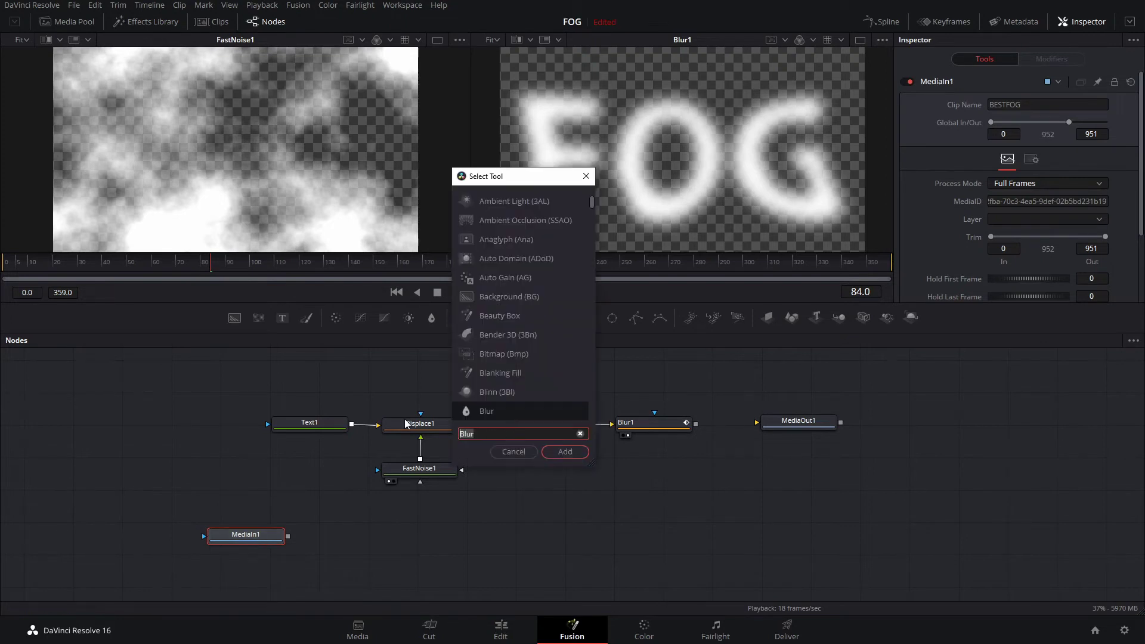
{"action": "type", "text": "times"}
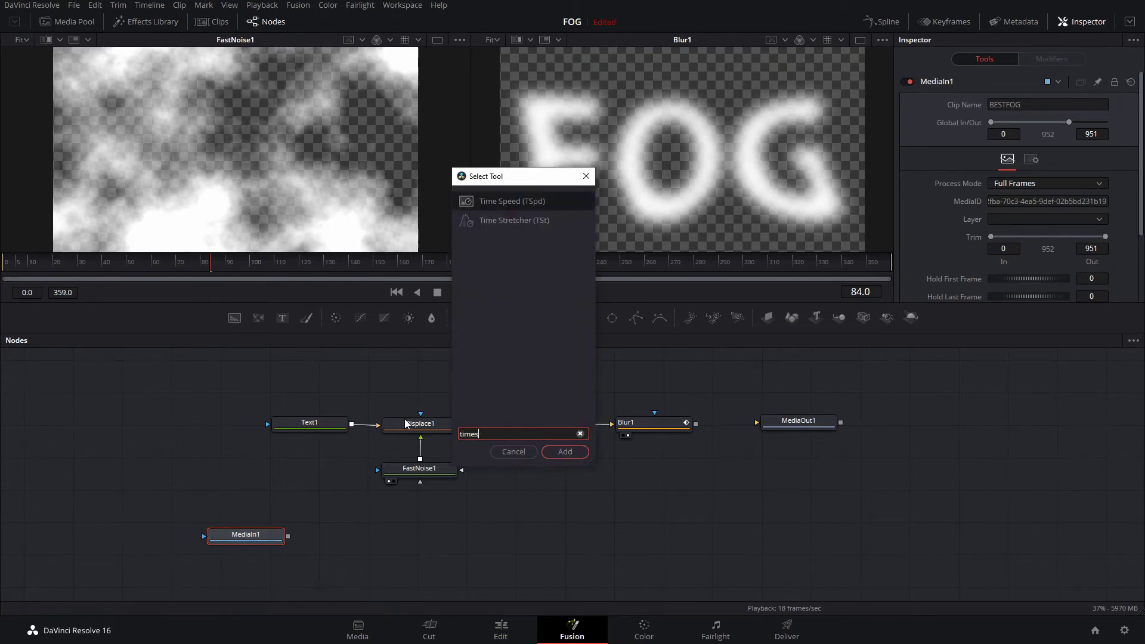
{"action": "left_click", "coordinate": [564, 452]}
{"action": "left_click_drag", "start_coordinate": [353, 543], "coordinate": [517, 537]}
{"action": "left_click", "coordinate": [274, 539], "text": "ctrl"}
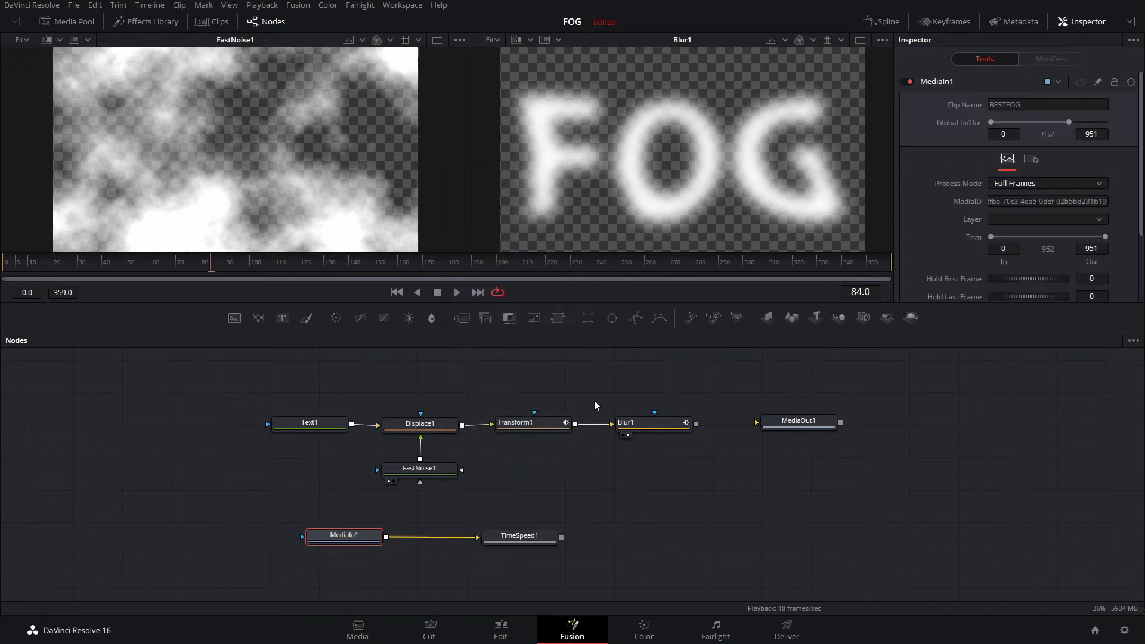
Step: Add Merge1 joining Blur1 and TimeSpeed1, with Operator set to In
{"action": "left_click_drag", "start_coordinate": [463, 320], "coordinate": [661, 481]}
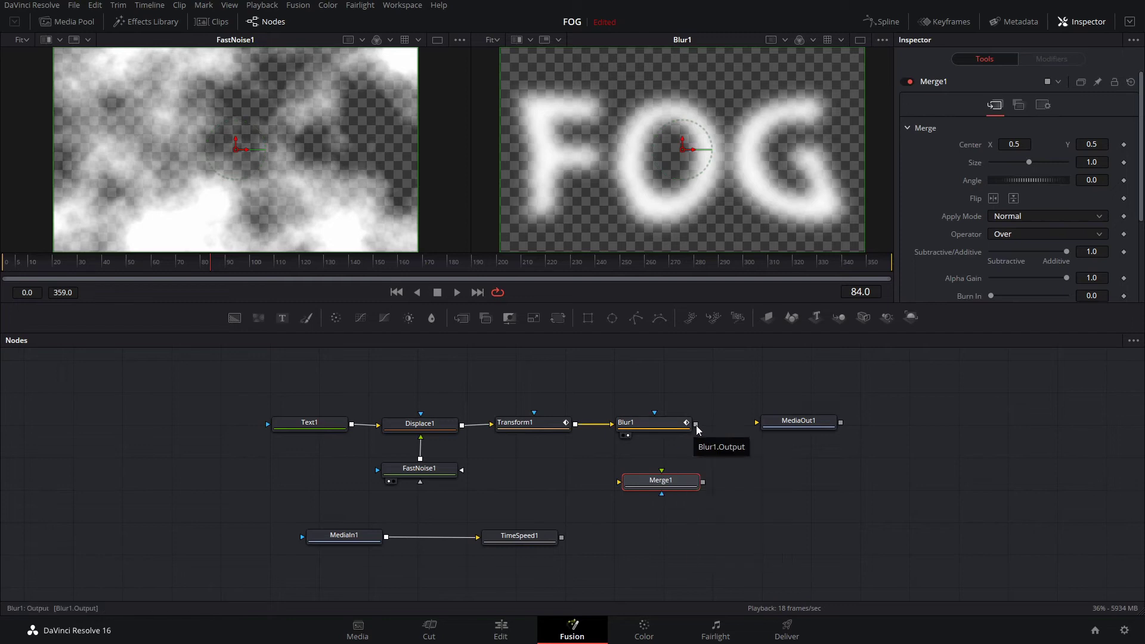
{"action": "left_click_drag", "start_coordinate": [696, 425], "coordinate": [662, 479]}
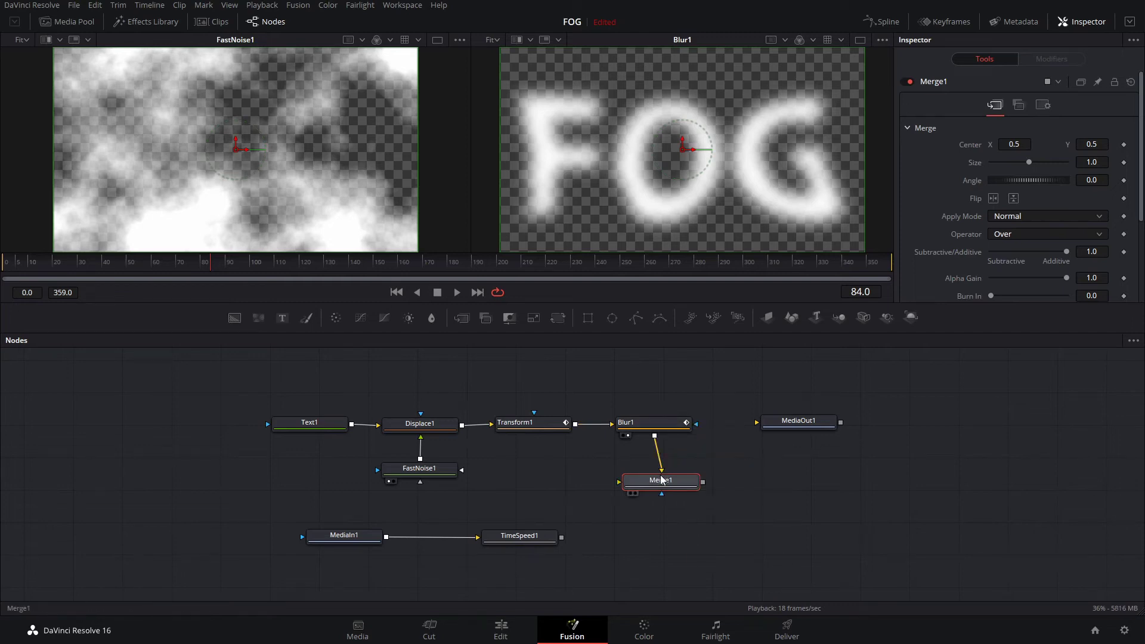
{"action": "left_click_drag", "start_coordinate": [546, 539], "coordinate": [620, 482]}
{"action": "left_click", "coordinate": [666, 487]}
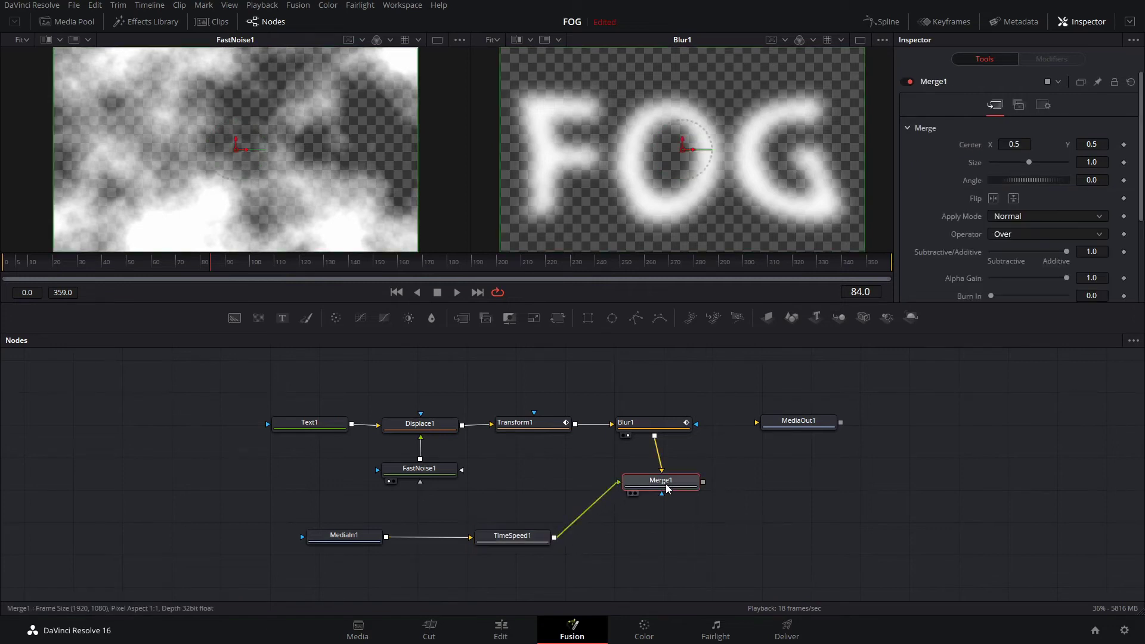
{"action": "key", "text": "2"}
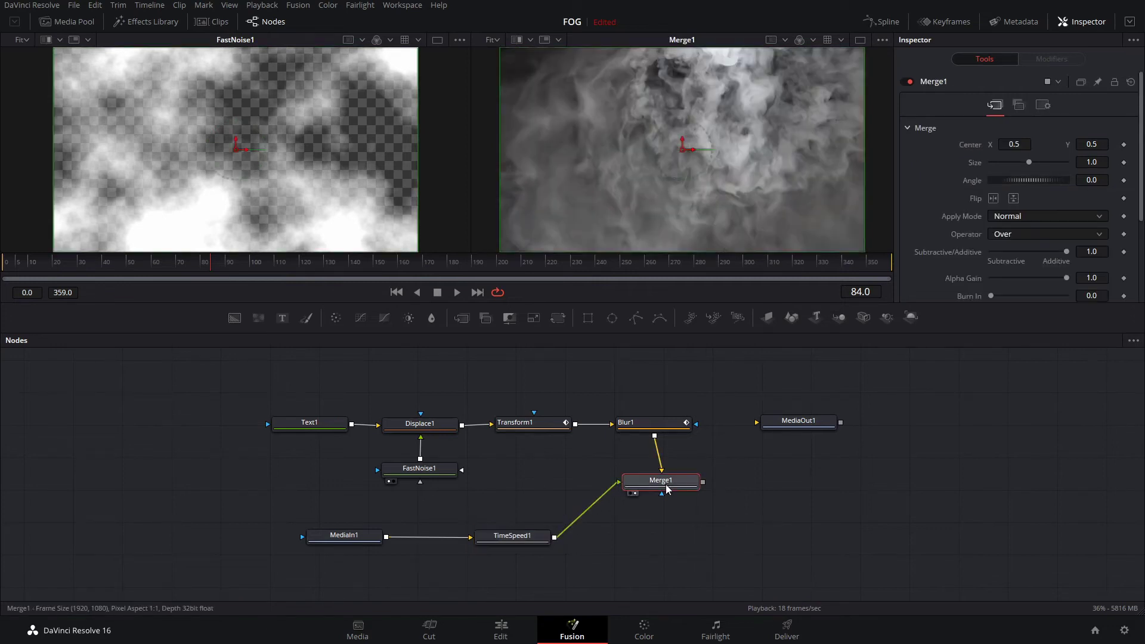
{"action": "left_click_drag", "start_coordinate": [667, 489], "coordinate": [660, 491]}
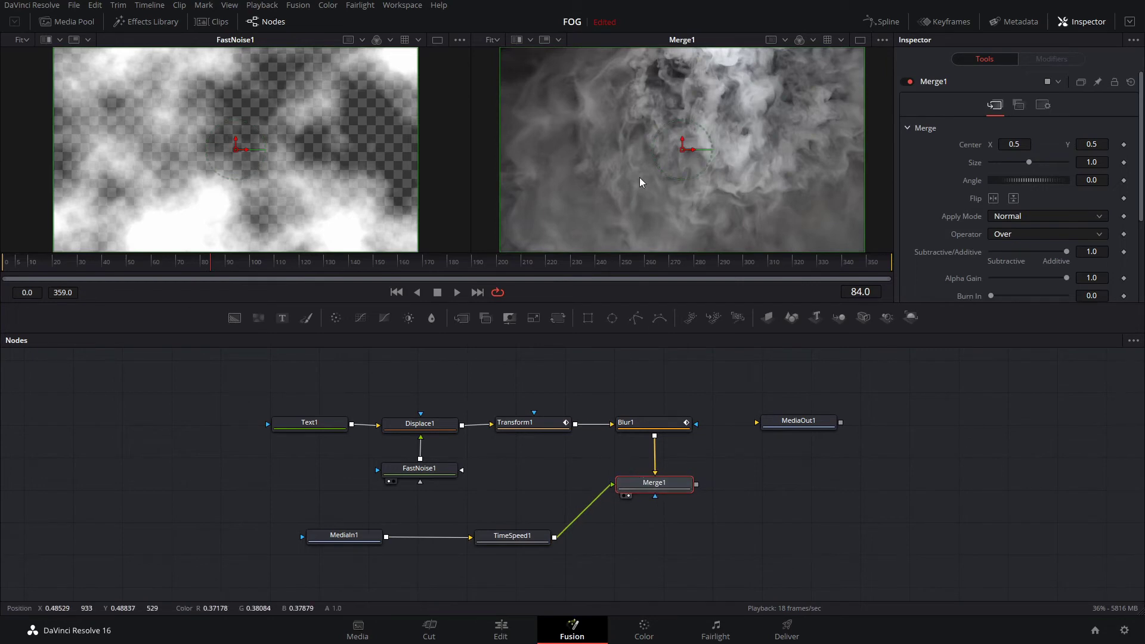
{"action": "left_click", "coordinate": [1030, 237]}
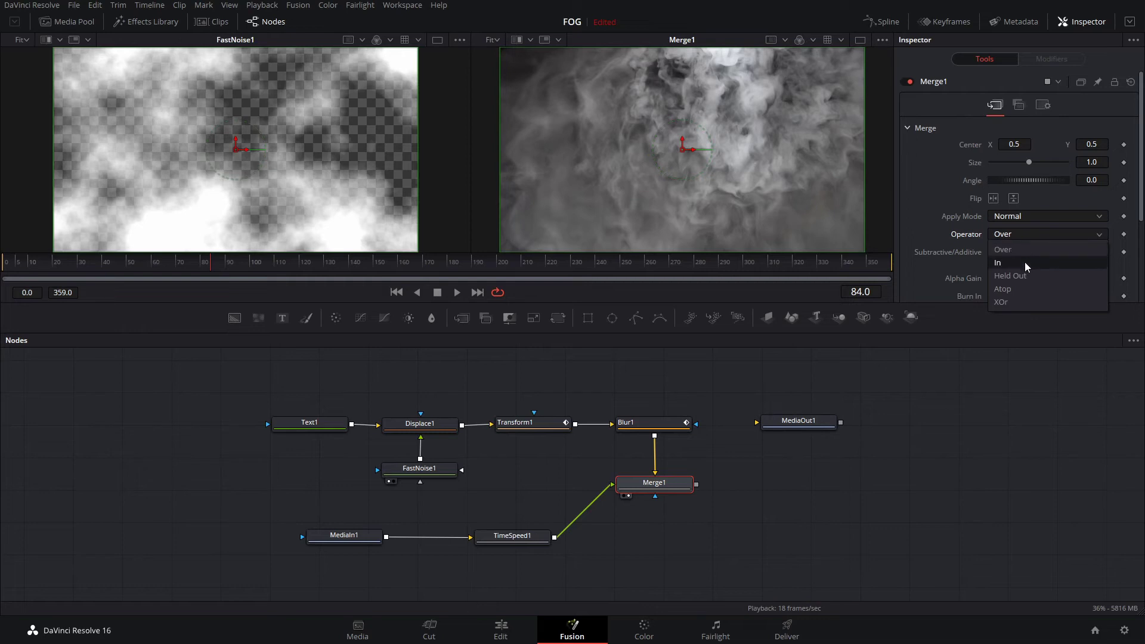
{"action": "left_click", "coordinate": [1024, 262]}
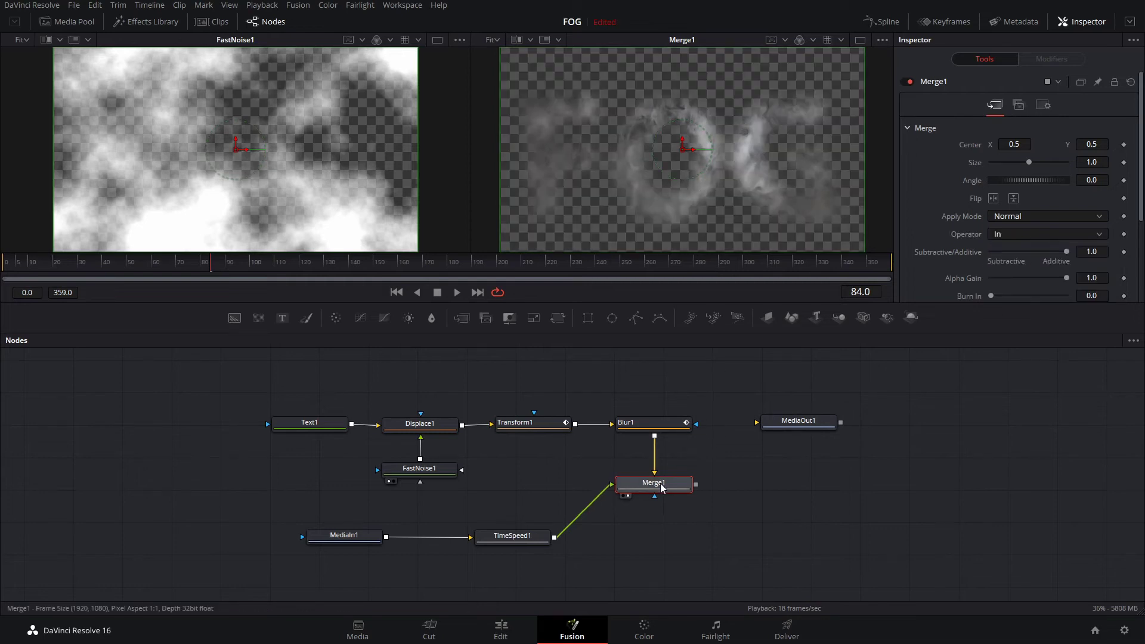
Step: Add Merge2 after Merge1 and connect its output to MediaOut1
{"action": "left_click_drag", "start_coordinate": [821, 425], "coordinate": [907, 428]}
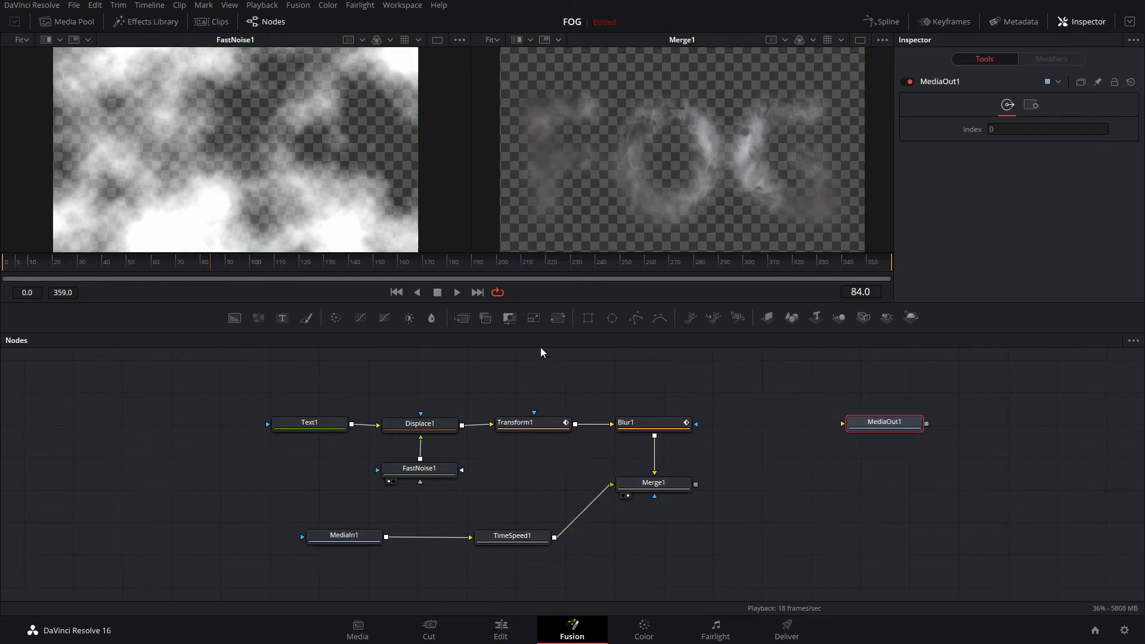
{"action": "left_click_drag", "start_coordinate": [473, 328], "coordinate": [768, 482]}
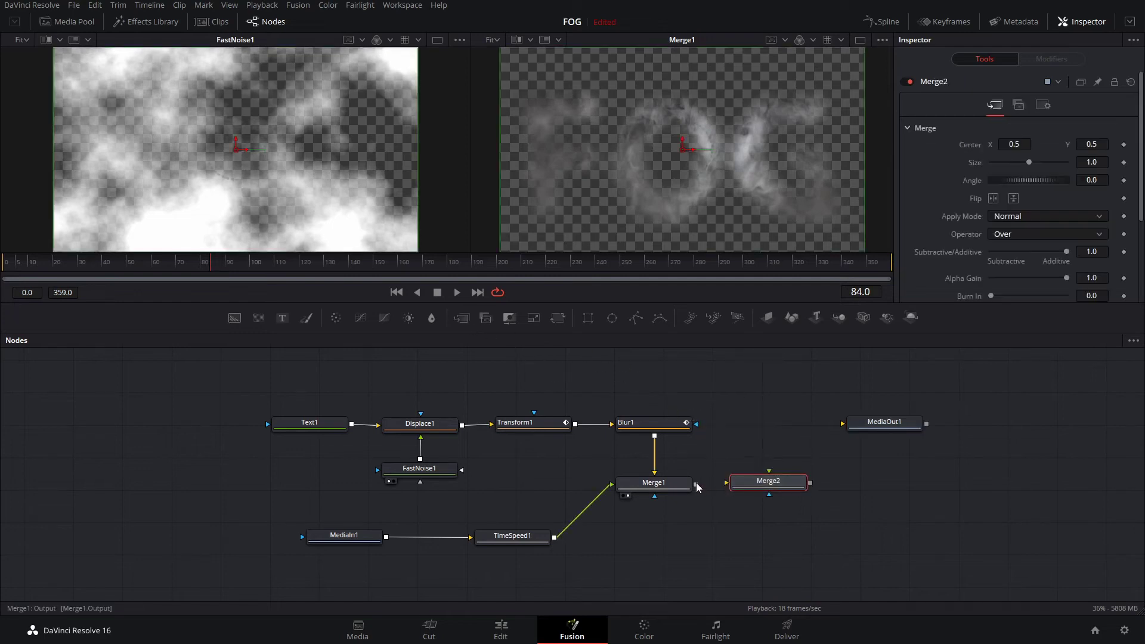
{"action": "left_click_drag", "start_coordinate": [697, 483], "coordinate": [729, 484]}
{"action": "left_click_drag", "start_coordinate": [809, 482], "coordinate": [893, 473]}
{"action": "left_click_drag", "start_coordinate": [588, 540], "coordinate": [377, 538]}
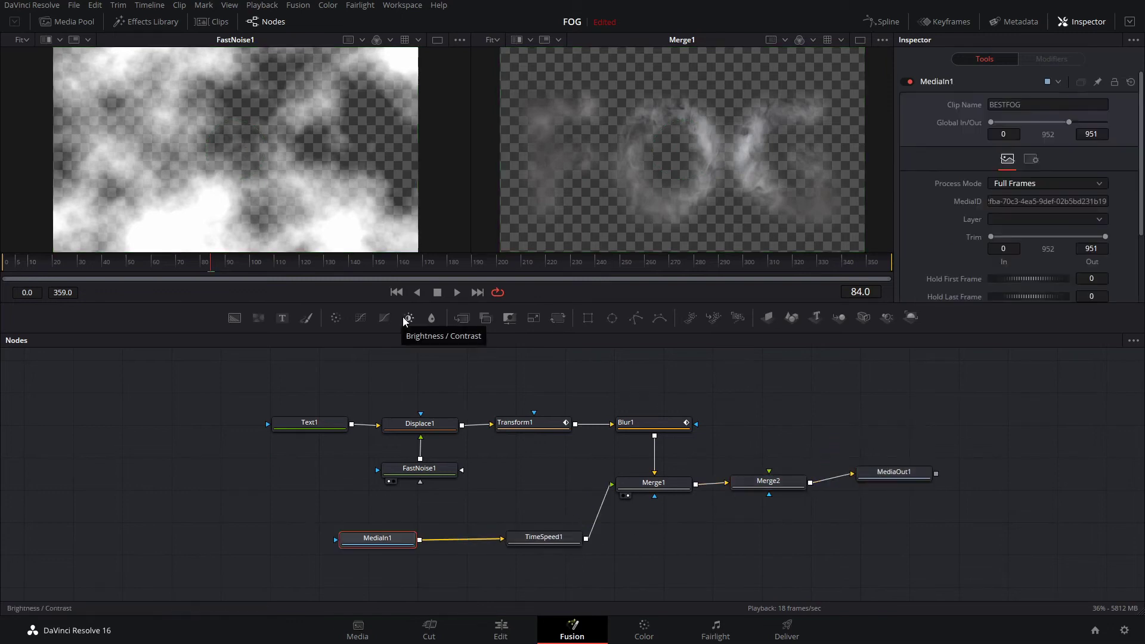
Step: Feed TimeSpeed1 into a new BrightnessContrast1 as Merge2's background, with Merge1 as foreground
{"action": "left_click_drag", "start_coordinate": [404, 320], "coordinate": [723, 555]}
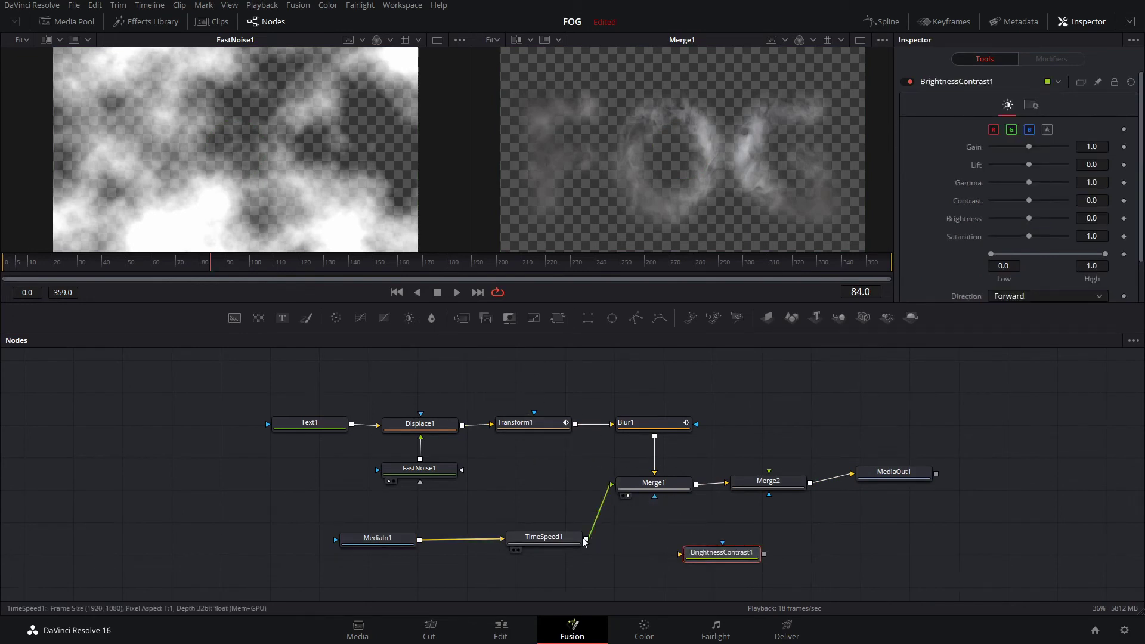
{"action": "left_click_drag", "start_coordinate": [586, 540], "coordinate": [717, 554]}
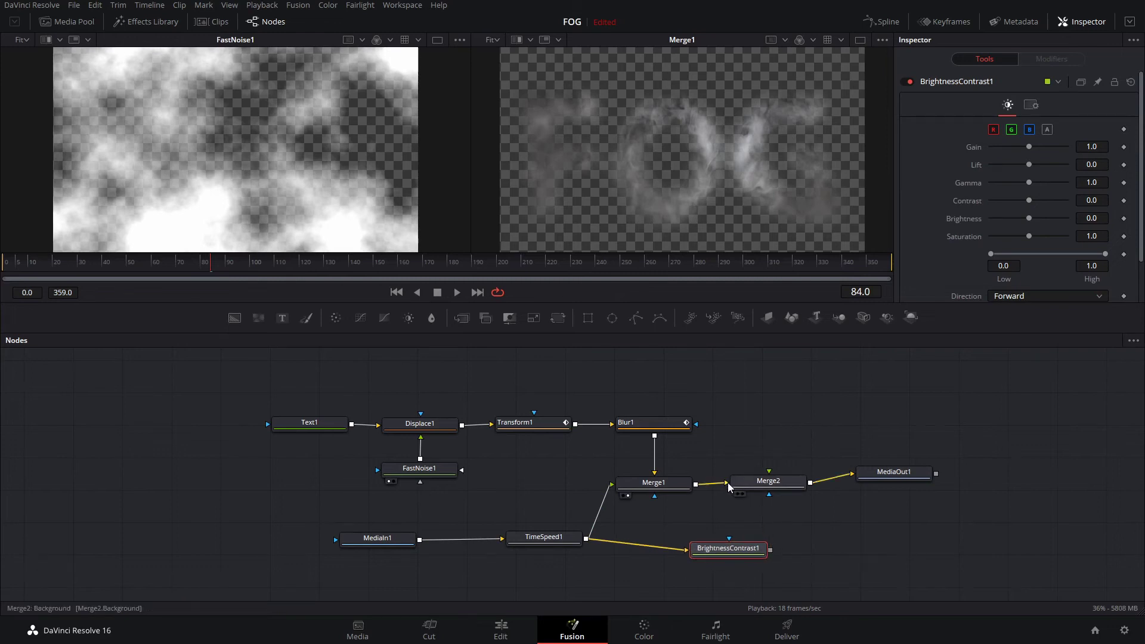
{"action": "left_click_drag", "start_coordinate": [727, 487], "coordinate": [771, 481]}
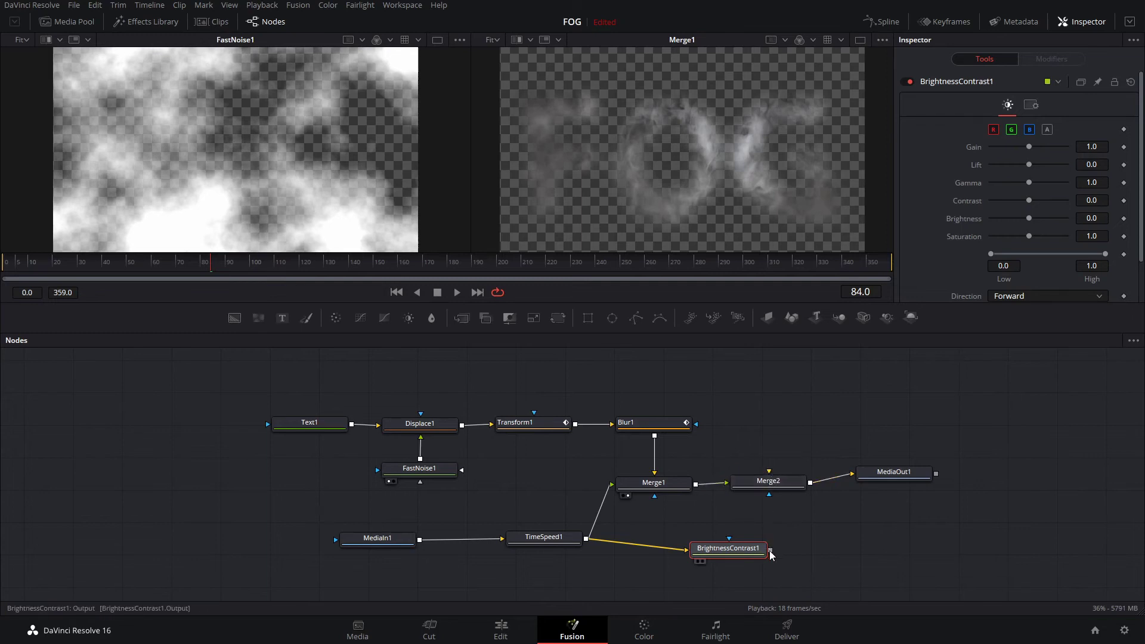
{"action": "left_click_drag", "start_coordinate": [770, 549], "coordinate": [769, 475]}
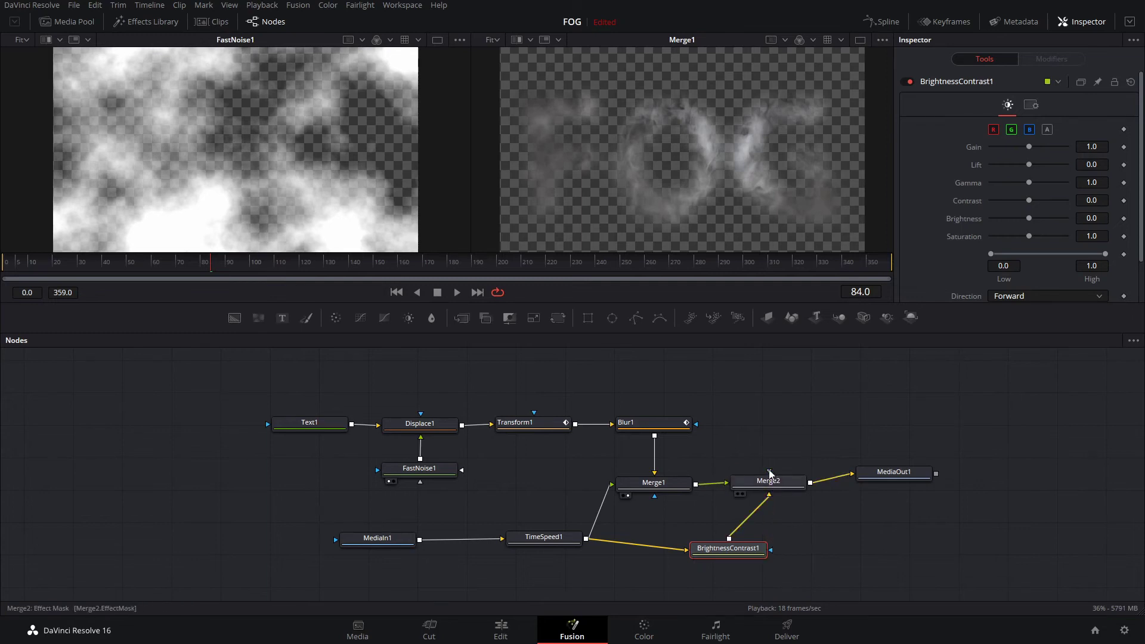
{"action": "left_click", "coordinate": [777, 484]}
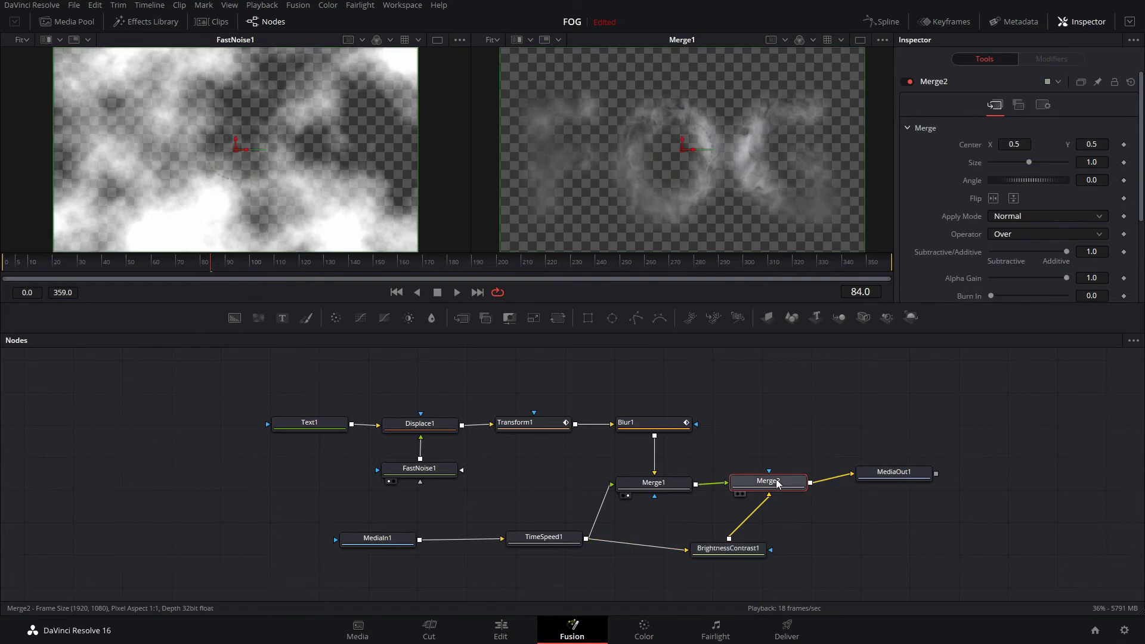
{"action": "key", "text": "2"}
{"action": "left_click_drag", "start_coordinate": [697, 554], "coordinate": [719, 542]}
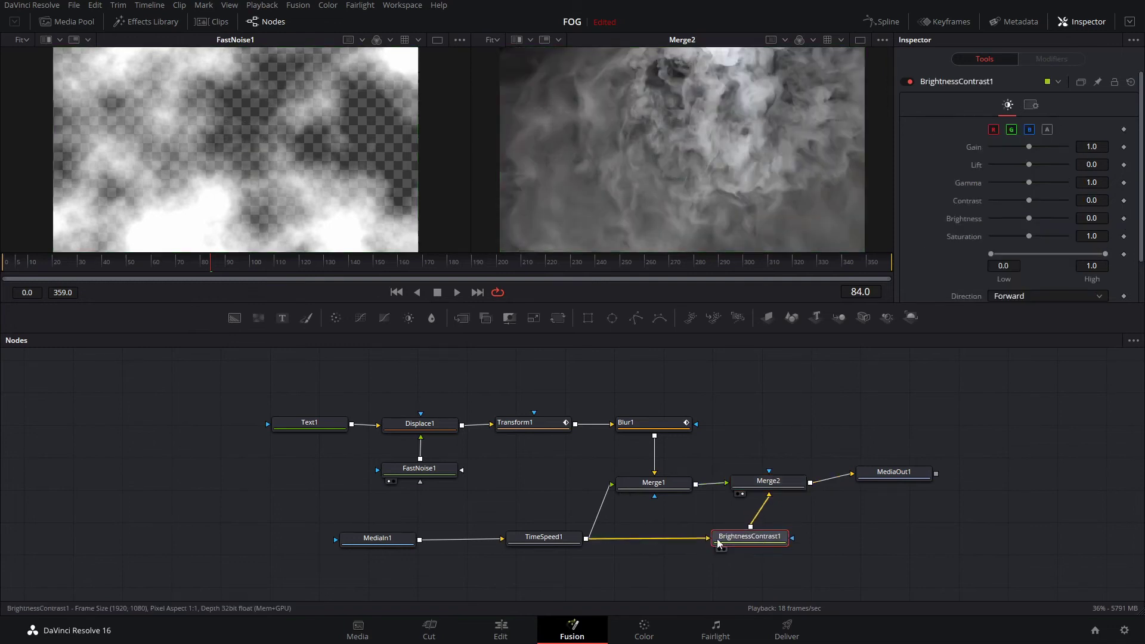
{"action": "left_click_drag", "start_coordinate": [540, 537], "coordinate": [543, 538]}
Step: Lower BrightnessContrast1 Gain to 0.3, then preview from frame 0 and stop at frame 40
{"action": "left_click", "coordinate": [776, 534]}
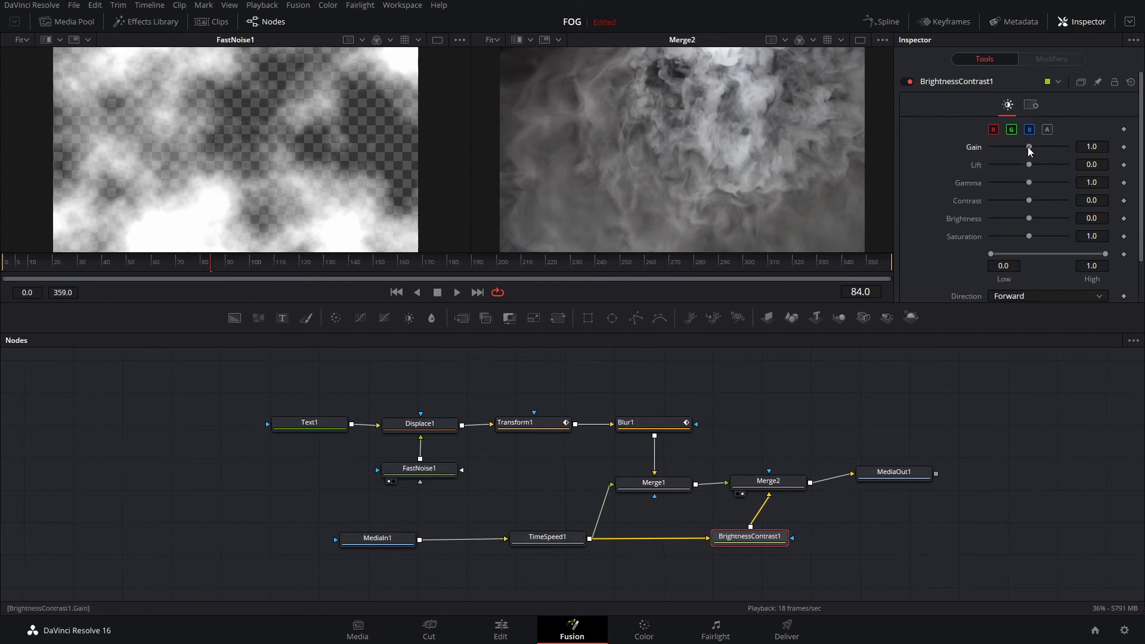
{"action": "left_click_drag", "start_coordinate": [1029, 147], "coordinate": [1004, 149]}
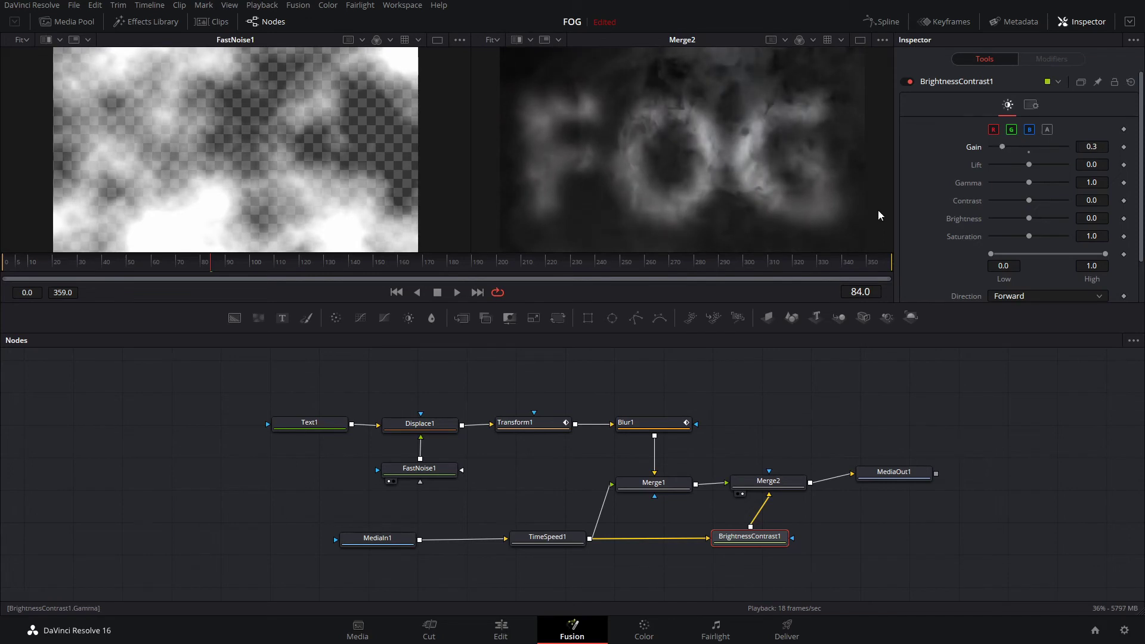
{"action": "left_click_drag", "start_coordinate": [211, 266], "coordinate": [2, 277]}
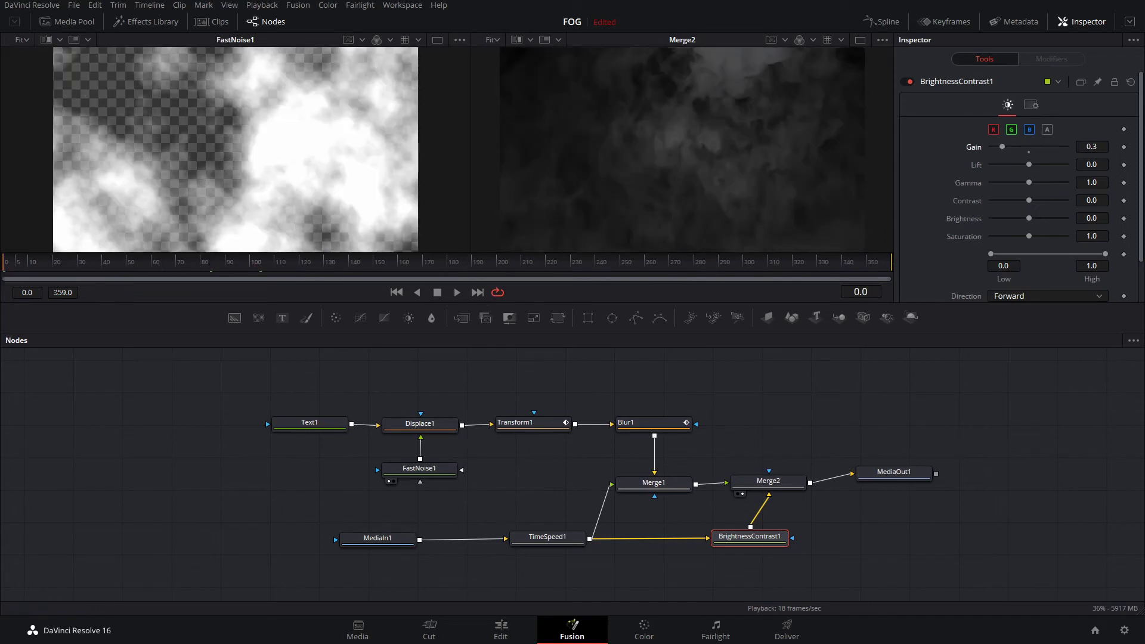
{"action": "key", "text": "space"}
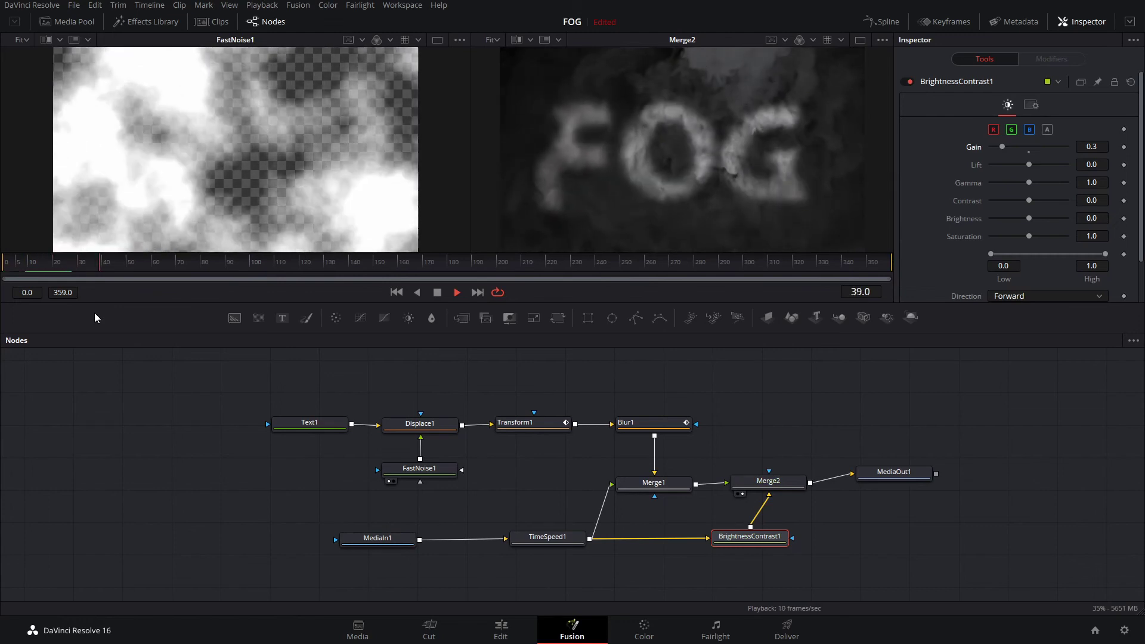
{"action": "left_click", "coordinate": [58, 271]}
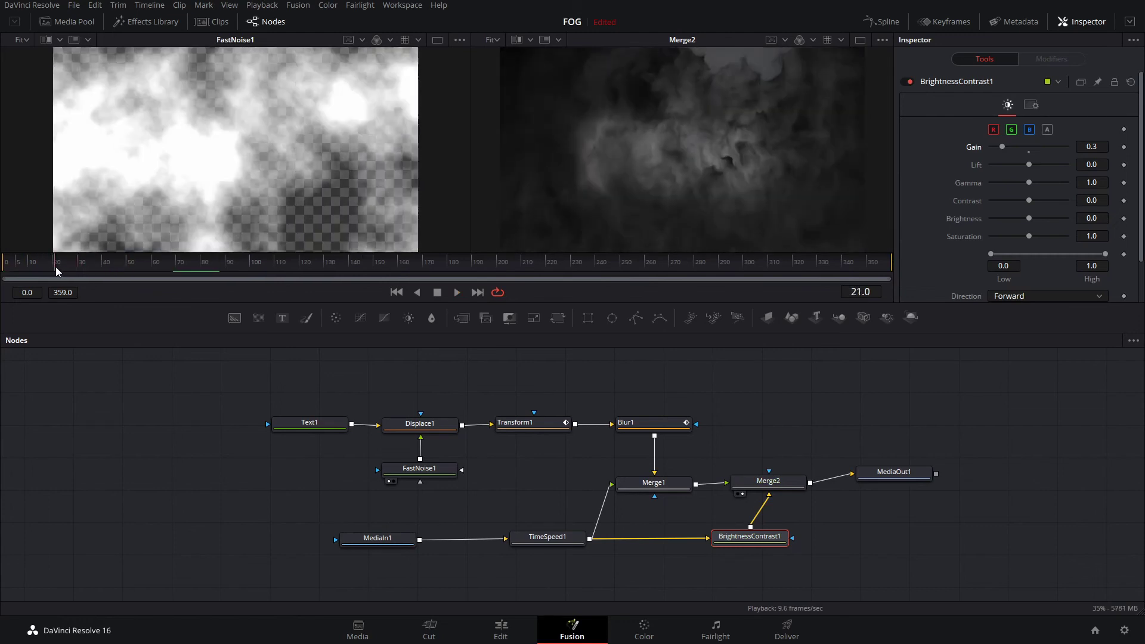
{"action": "left_click_drag", "start_coordinate": [57, 271], "coordinate": [103, 270]}
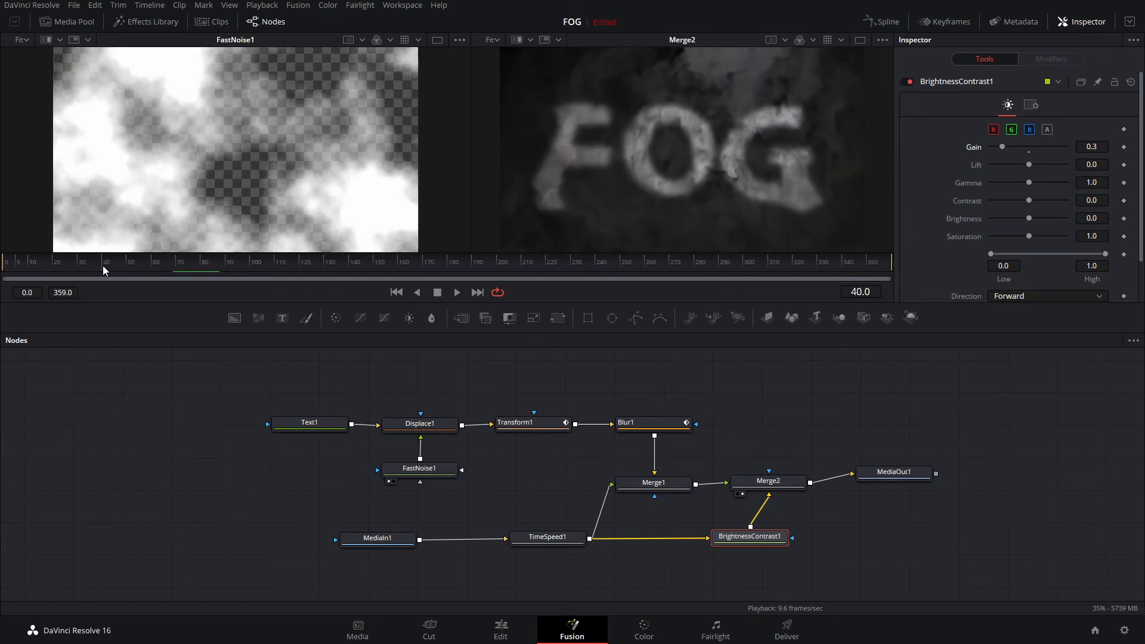
Step: Raise Blur1's Blur Size keyframes, setting 22.0 at frame 59
{"action": "left_click", "coordinate": [647, 423]}
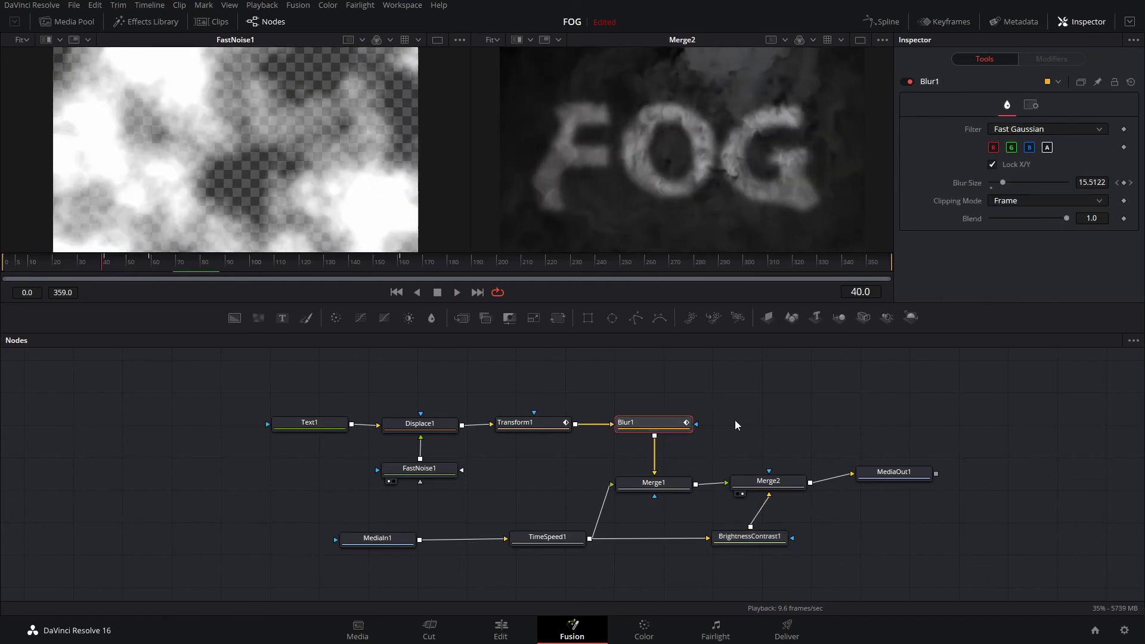
{"action": "left_click", "coordinate": [1118, 185]}
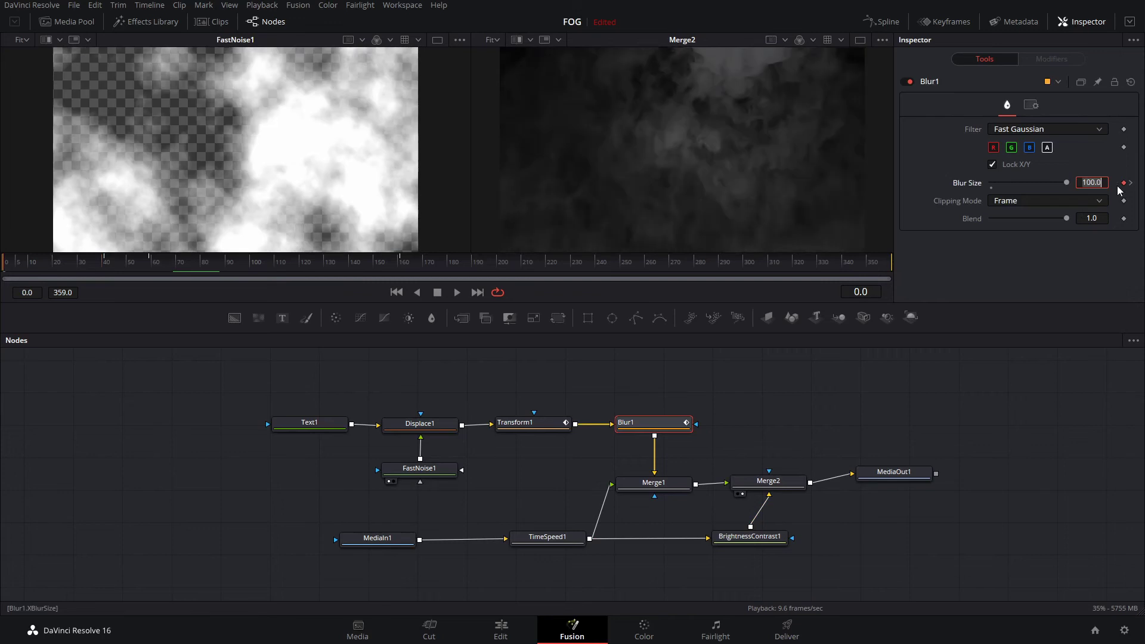
{"action": "left_click", "coordinate": [1131, 183]}
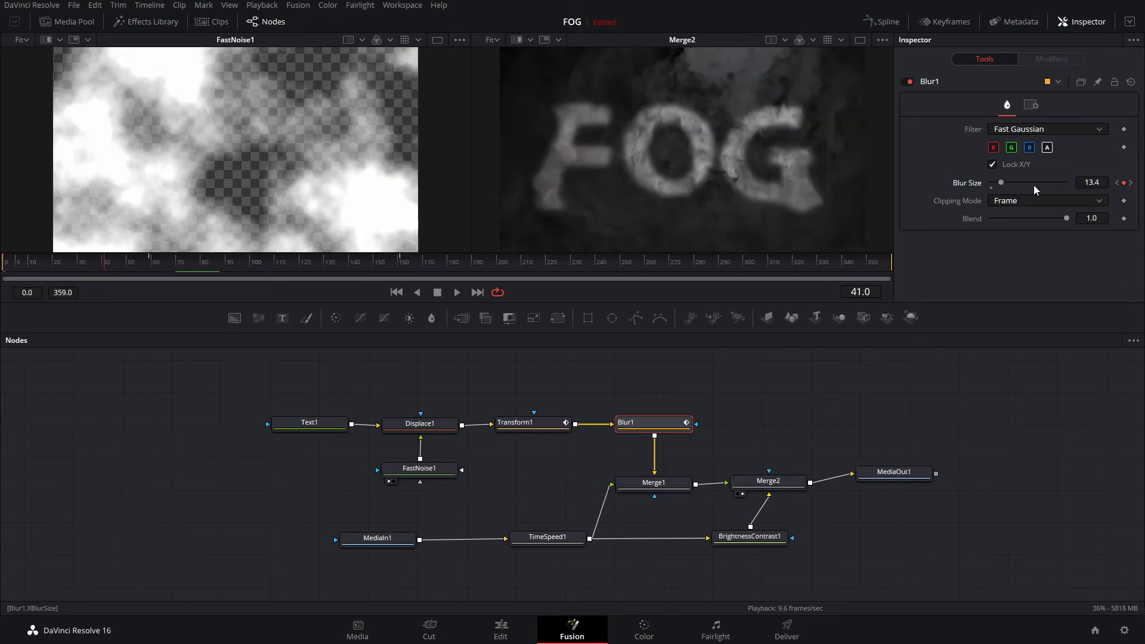
{"action": "left_click_drag", "start_coordinate": [1000, 183], "coordinate": [1013, 184]}
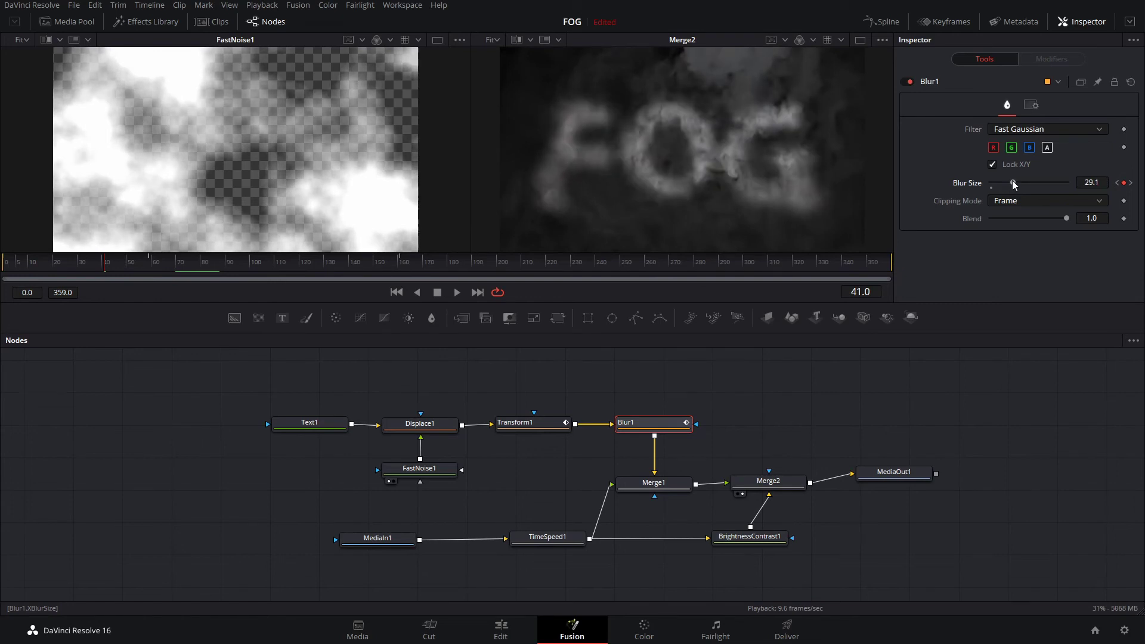
{"action": "left_click", "coordinate": [1130, 183]}
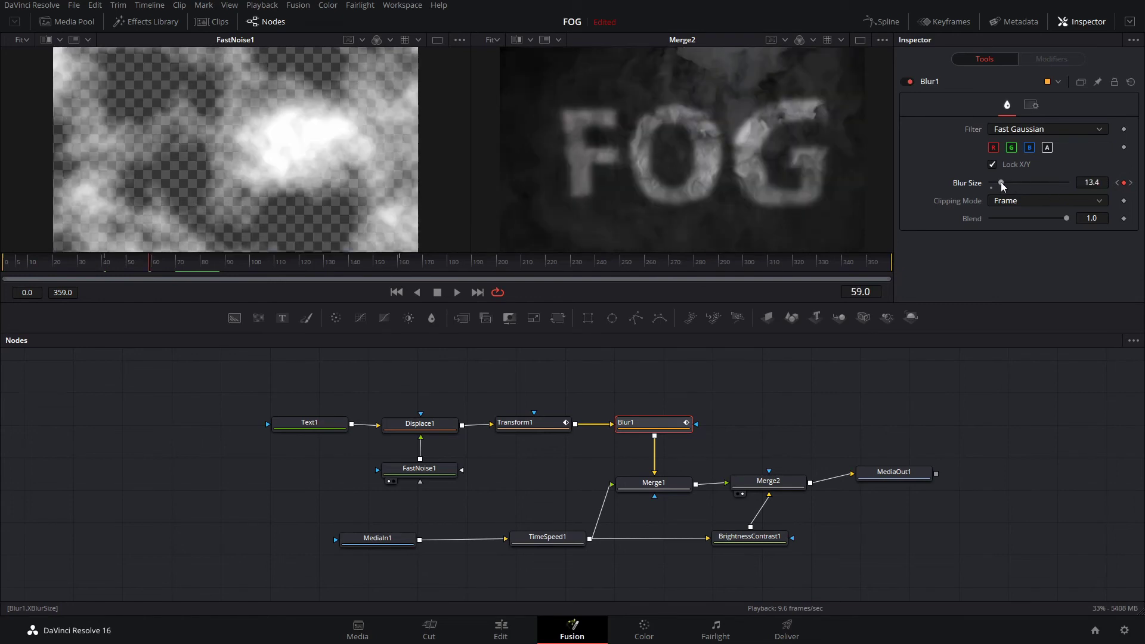
{"action": "left_click_drag", "start_coordinate": [1003, 186], "coordinate": [1009, 187]}
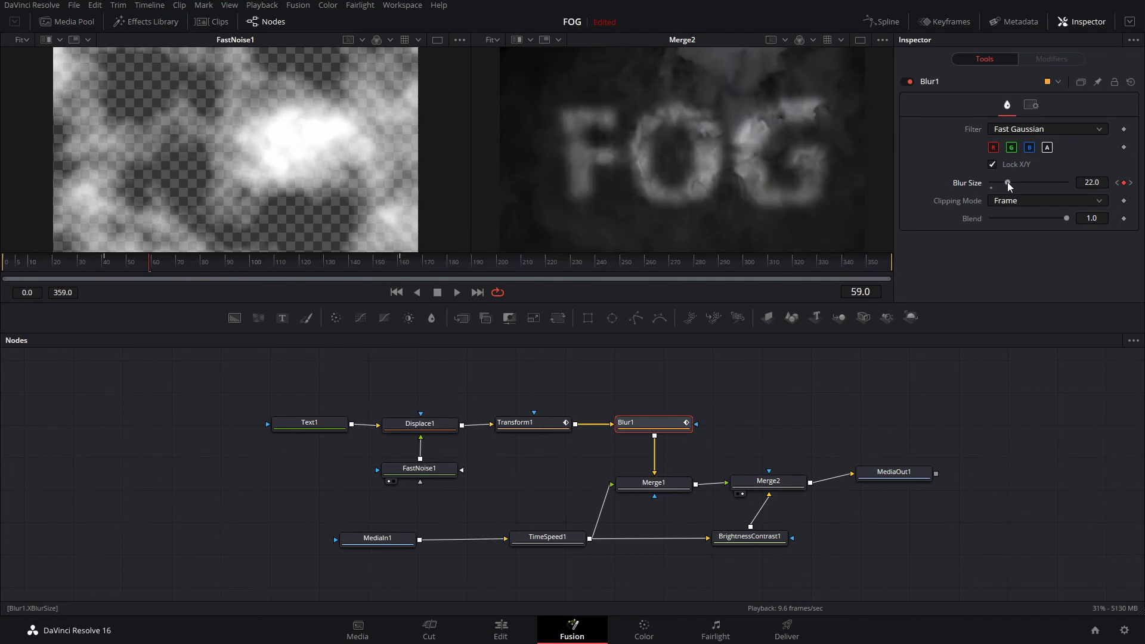
Step: Play the animation to check the blur, then return to frame 42
{"action": "key", "text": "space"}
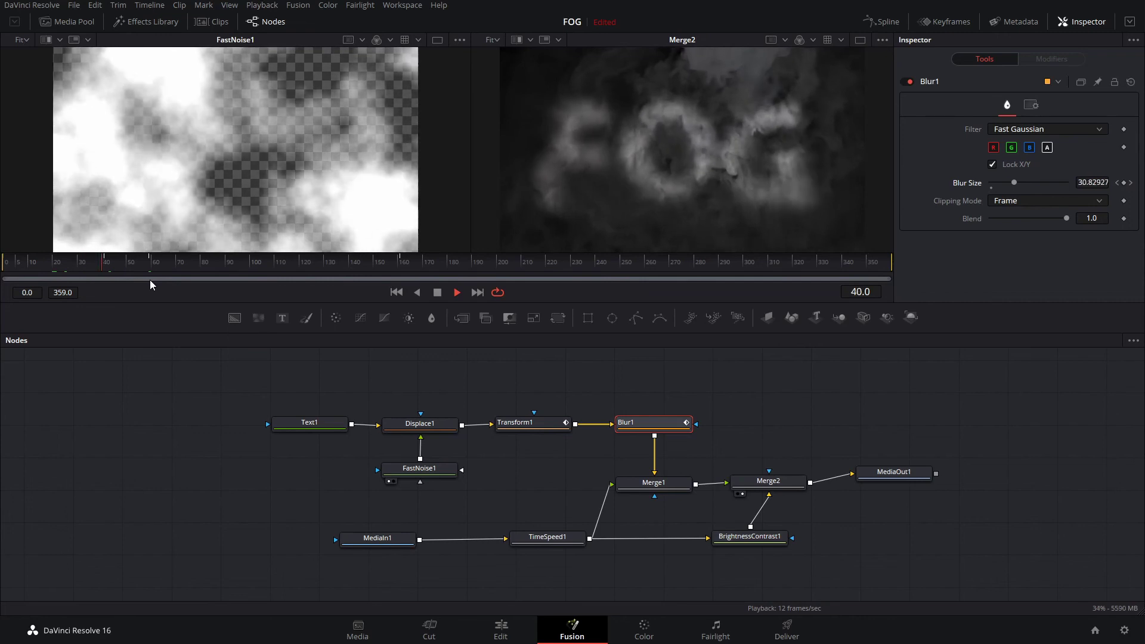
{"action": "key", "text": "space"}
{"action": "left_click_drag", "start_coordinate": [131, 263], "coordinate": [107, 266]}
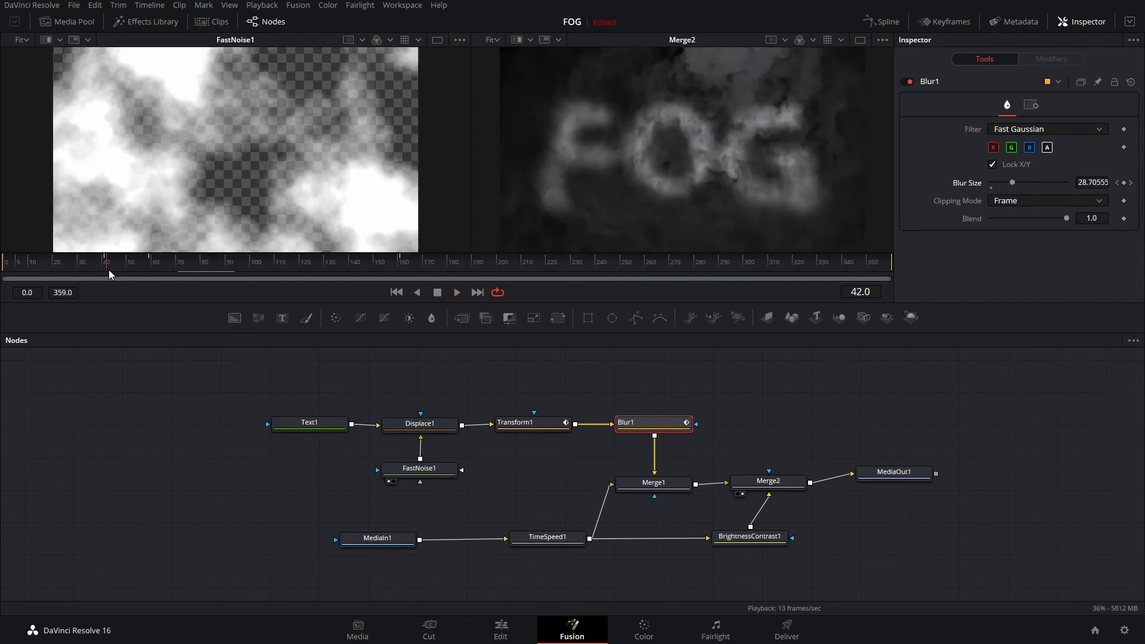
Step: In the Spline panel, ease Transform1's Size curve between its frame 59 and 142 keyframes
{"action": "left_click", "coordinate": [882, 21]}
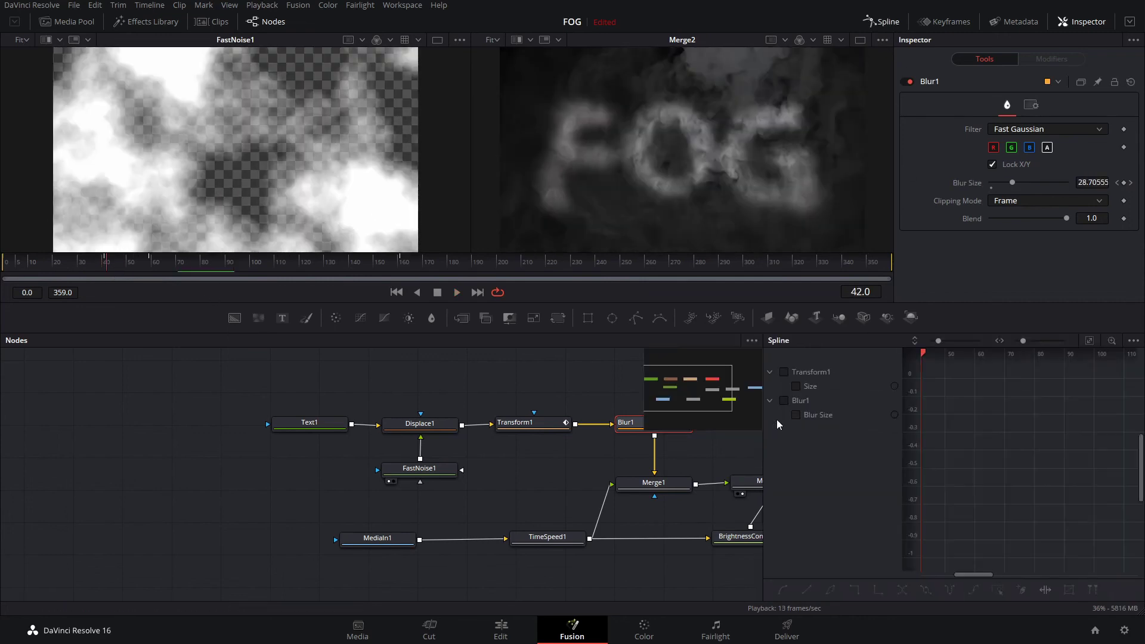
{"action": "left_click_drag", "start_coordinate": [760, 429], "coordinate": [602, 427]}
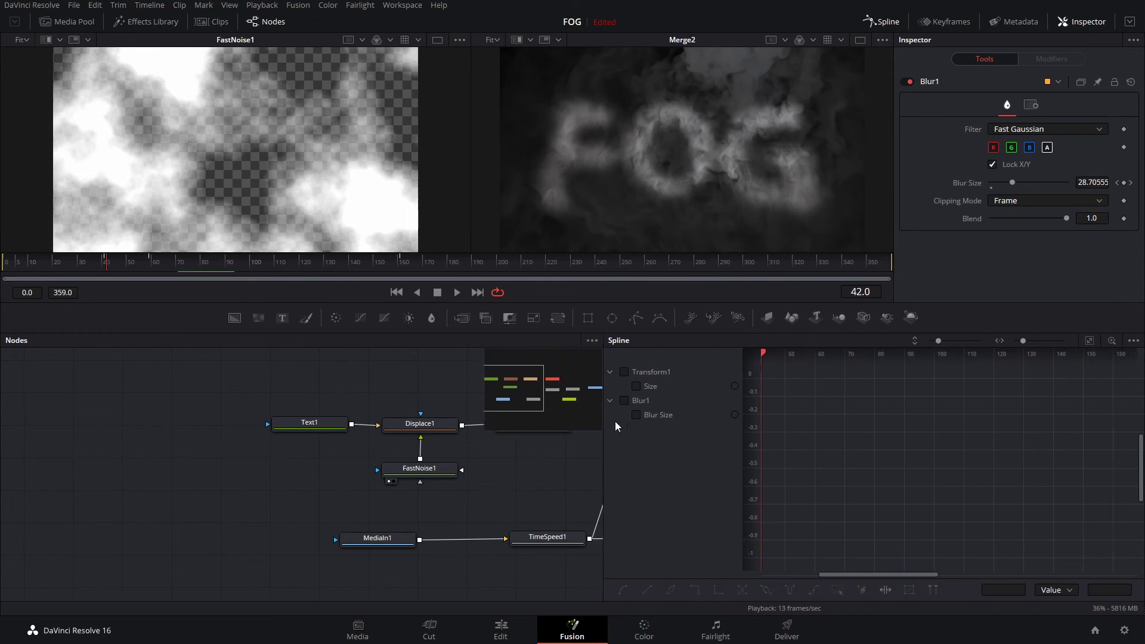
{"action": "left_click", "coordinate": [641, 390]}
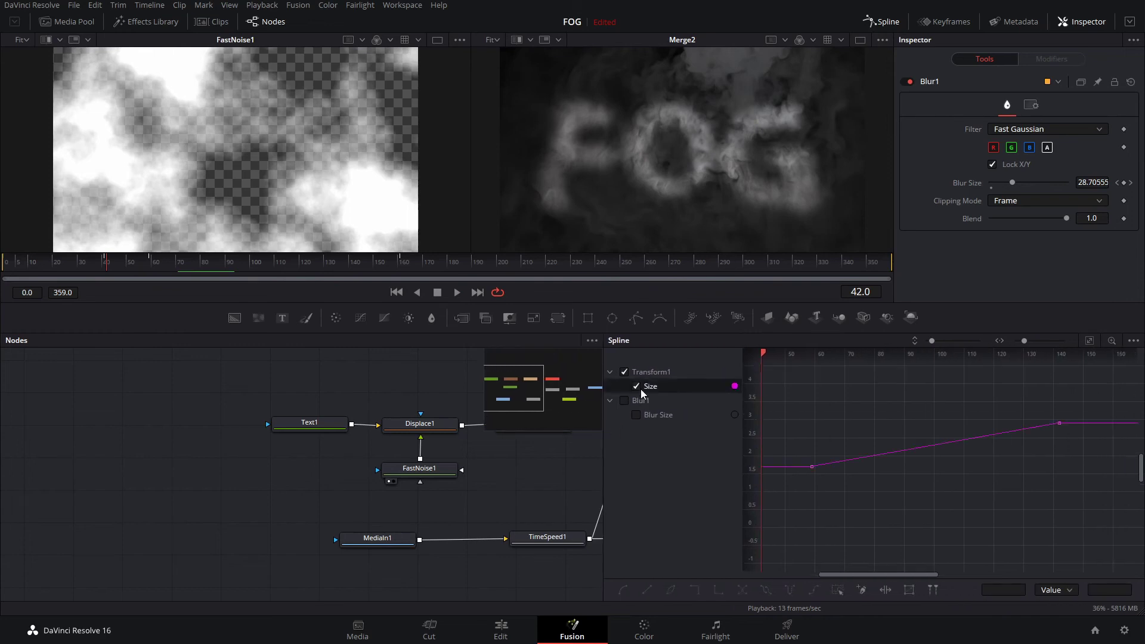
{"action": "left_click", "coordinate": [812, 467]}
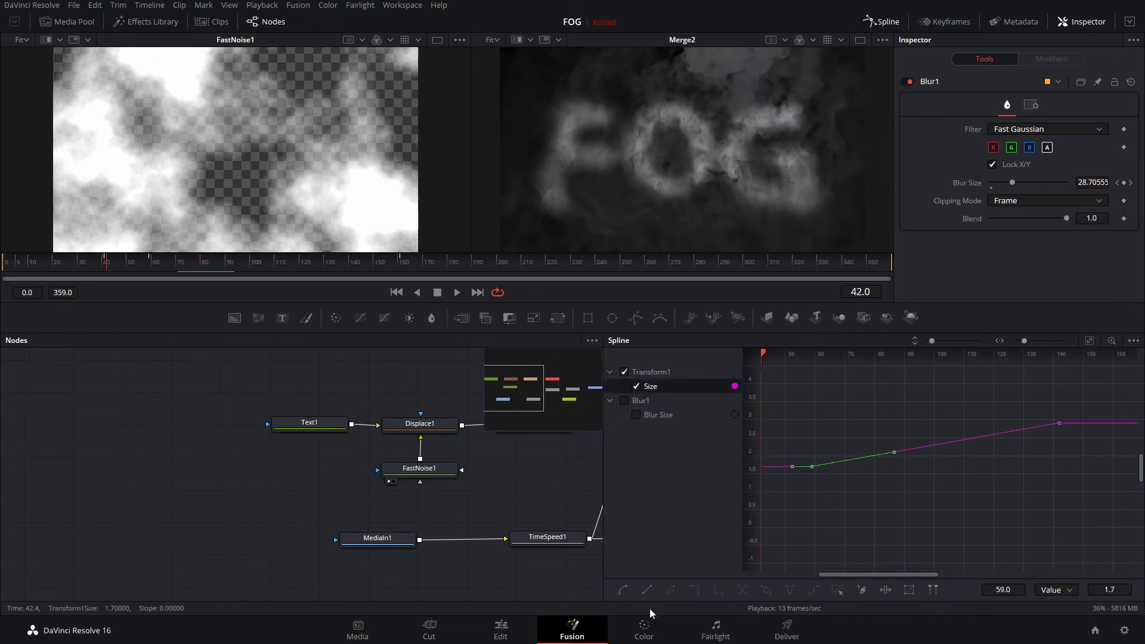
{"action": "left_click", "coordinate": [1060, 423]}
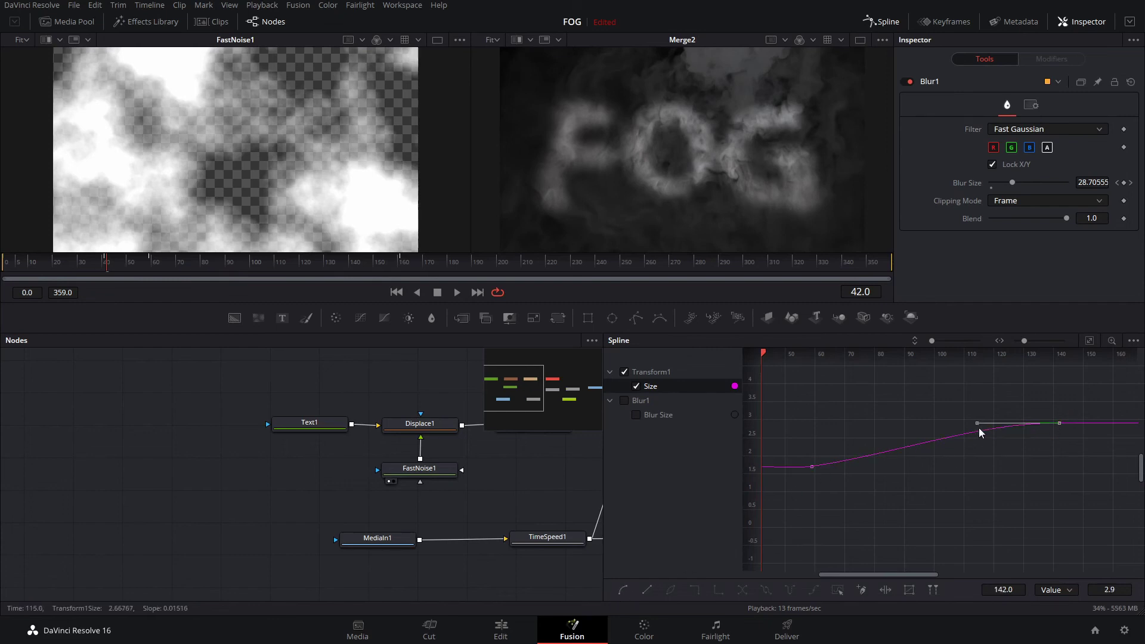
{"action": "left_click_drag", "start_coordinate": [977, 438], "coordinate": [869, 429]}
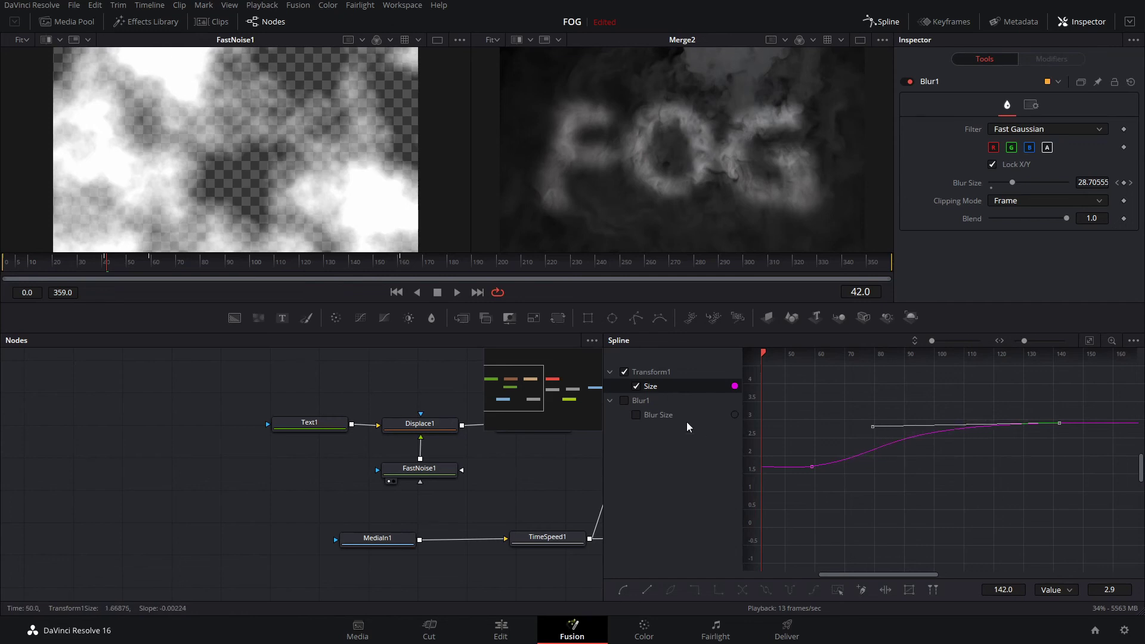
Step: Smooth Blur1's Blur Size keyframes and adjust their tangents to ease into the final value
{"action": "left_click", "coordinate": [624, 401]}
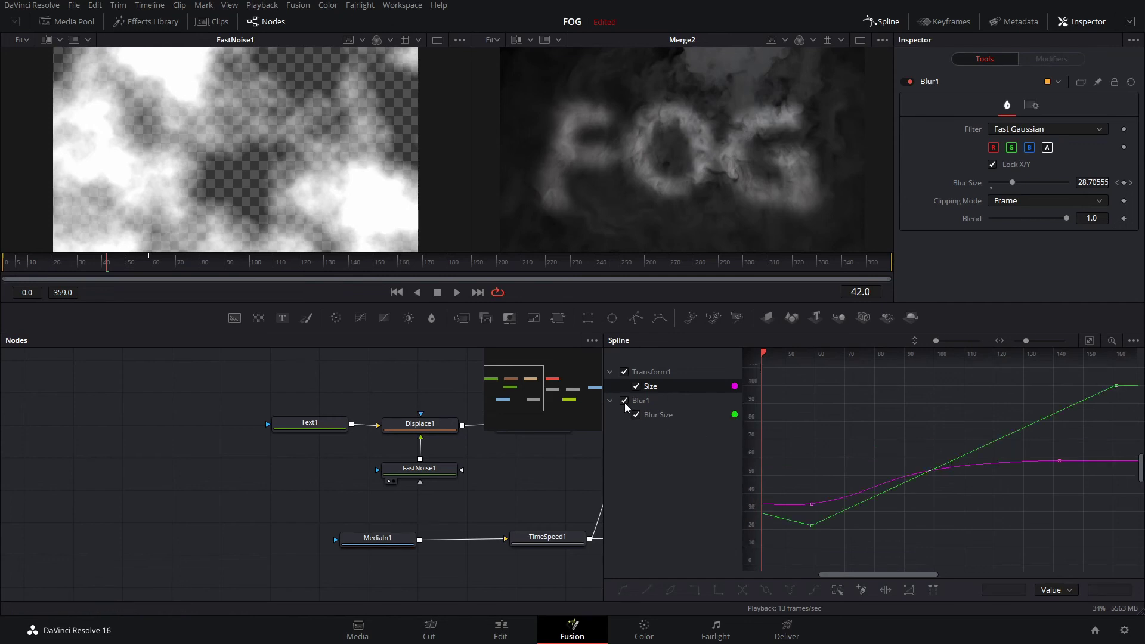
{"action": "left_click", "coordinate": [810, 529]}
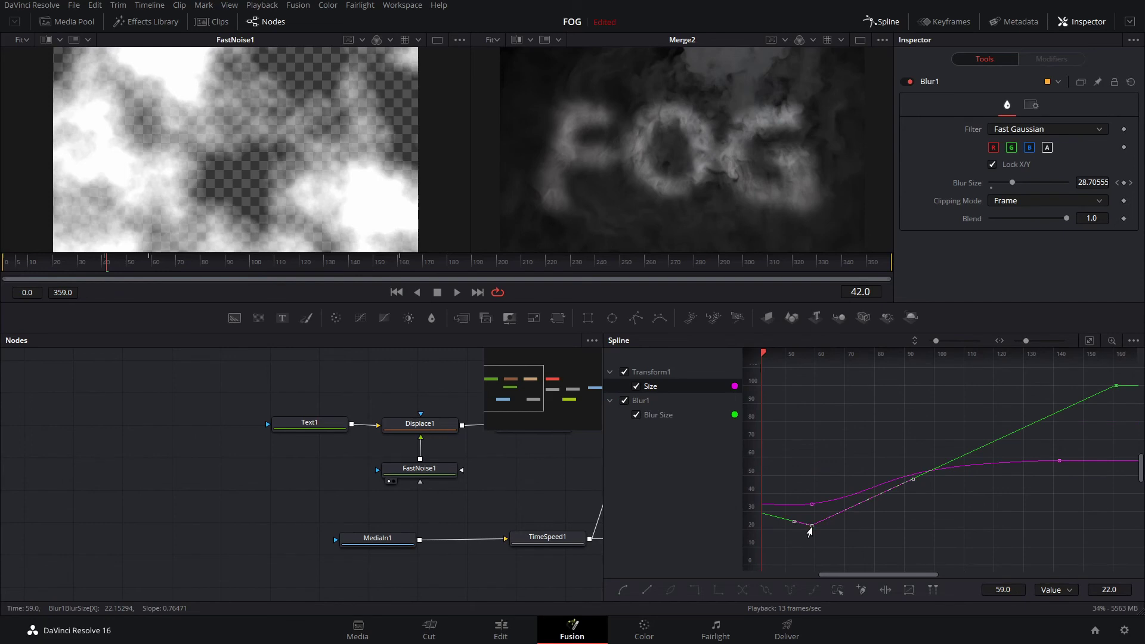
{"action": "left_click", "coordinate": [626, 592]}
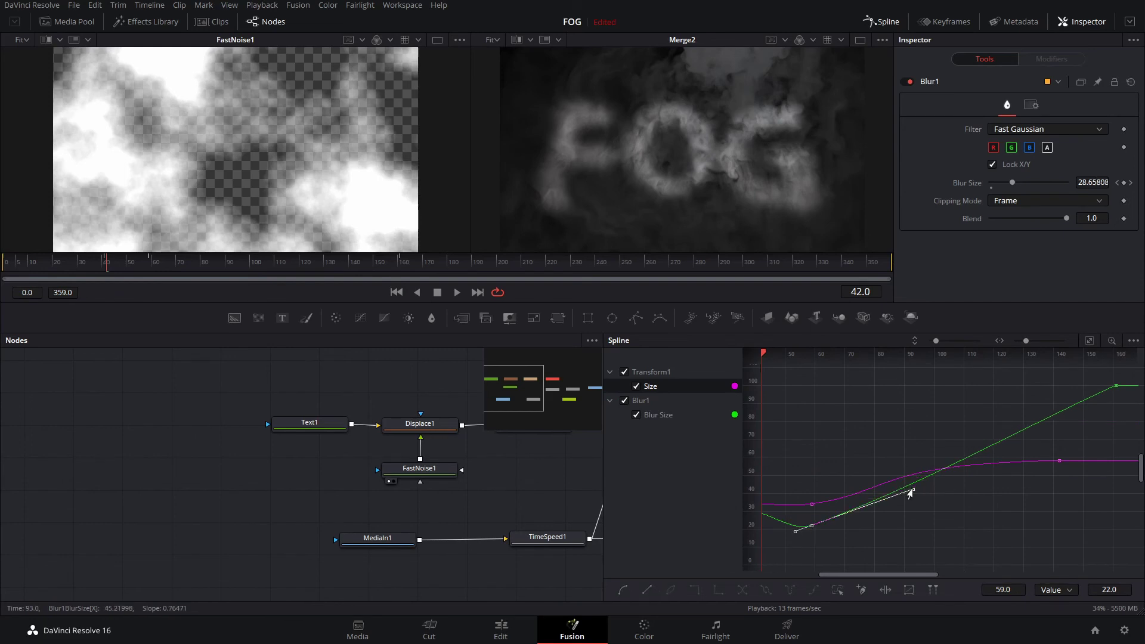
{"action": "left_click_drag", "start_coordinate": [913, 490], "coordinate": [924, 489]}
{"action": "left_click", "coordinate": [1115, 387]}
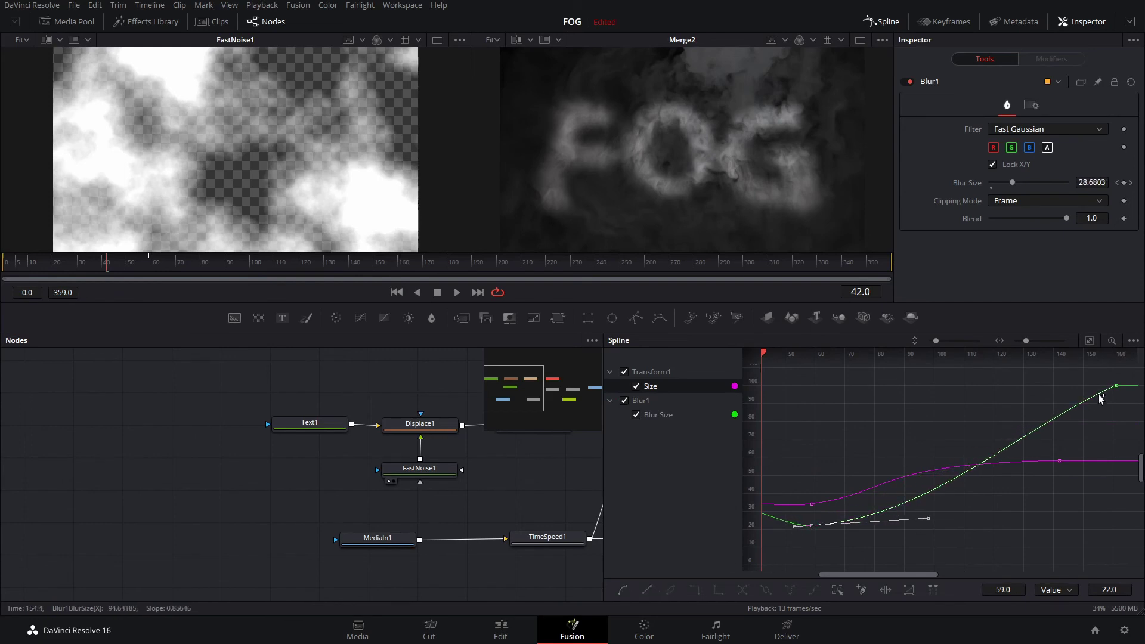
{"action": "left_click_drag", "start_coordinate": [1016, 434], "coordinate": [943, 393]}
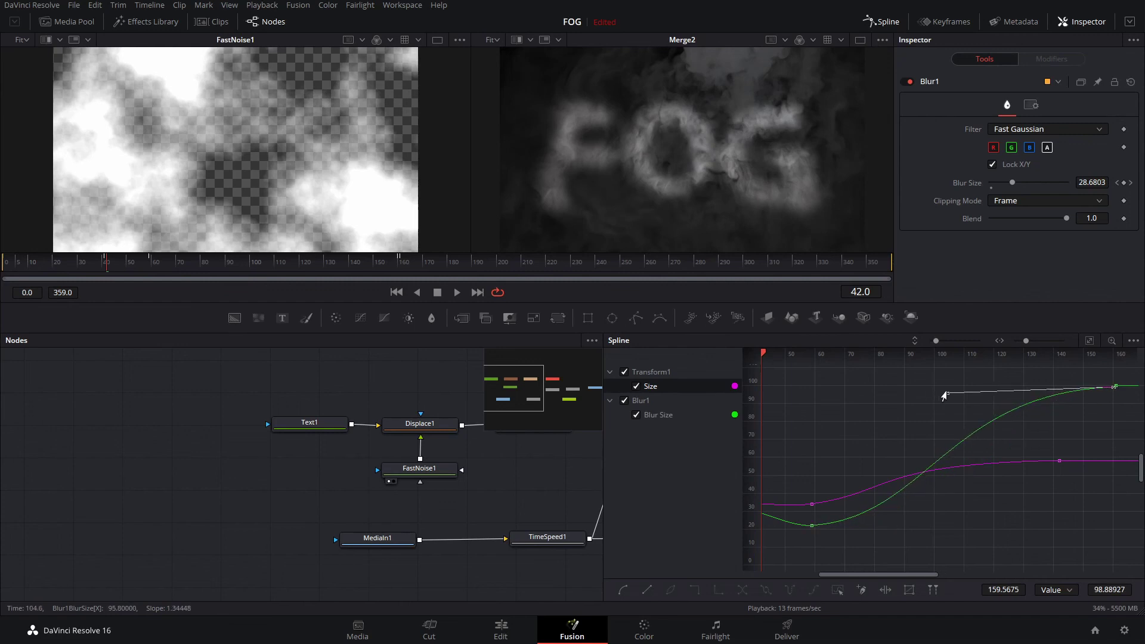
{"action": "left_click", "coordinate": [205, 266]}
Step: Close the Spline panel, inspect Blur1 and Displace1 settings, and nudge MediaIn1 right
{"action": "left_click", "coordinate": [881, 22]}
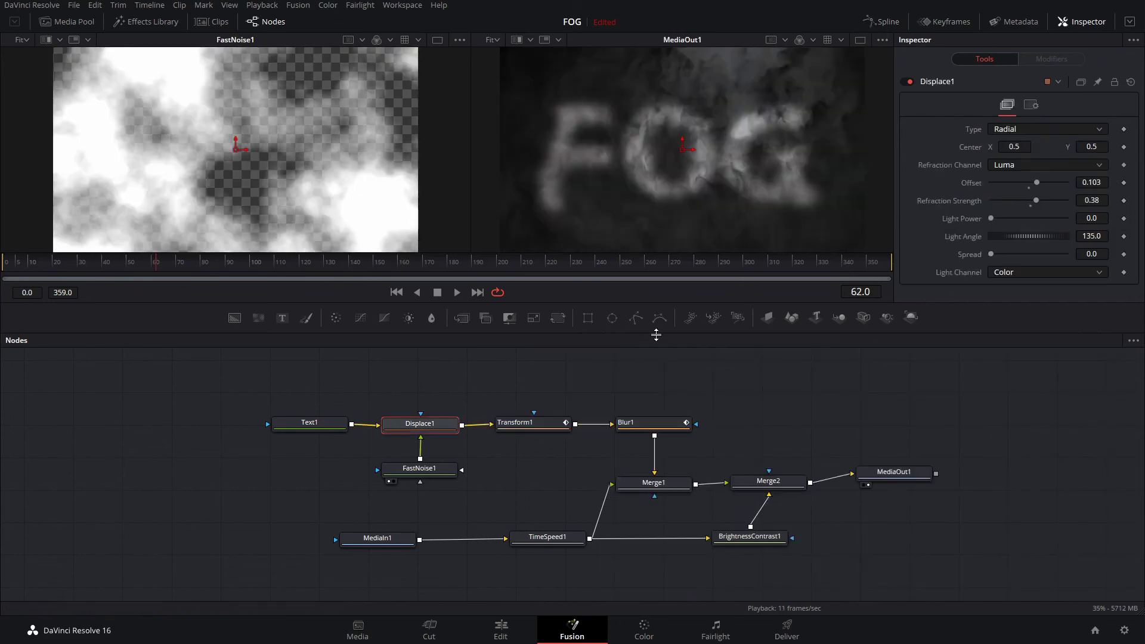
{"action": "left_click", "coordinate": [631, 425]}
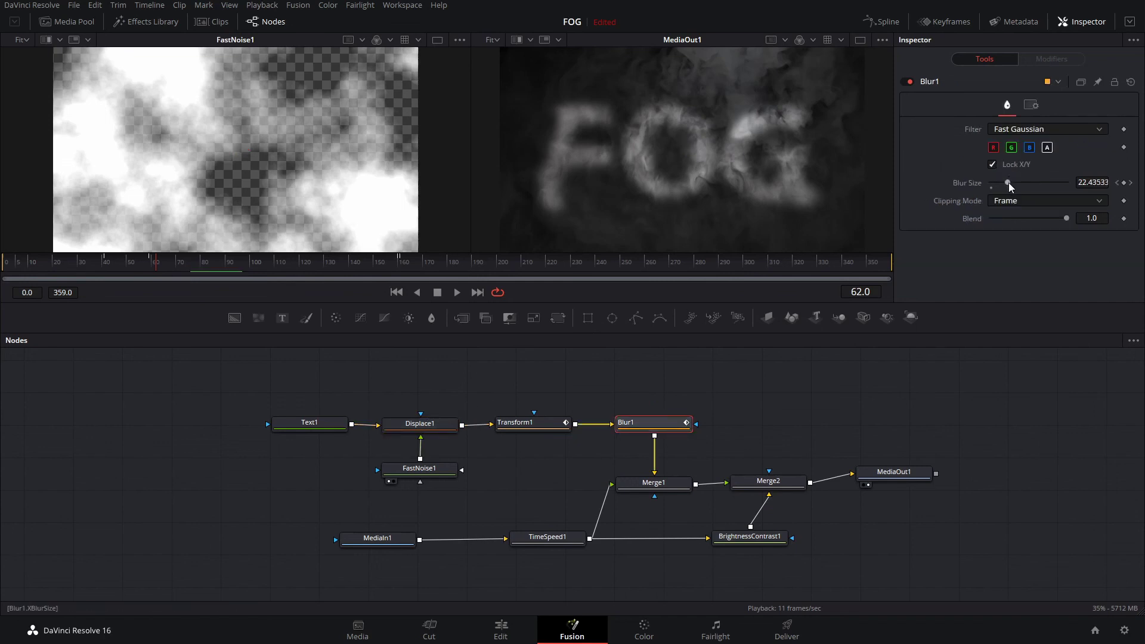
{"action": "left_click", "coordinate": [420, 425]}
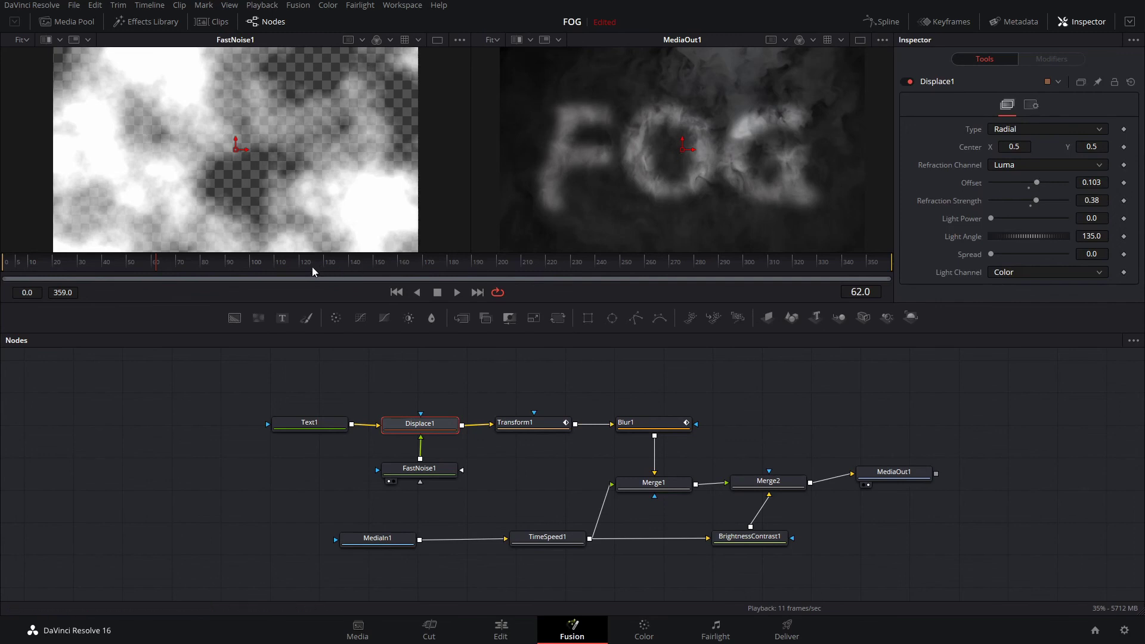
{"action": "left_click_drag", "start_coordinate": [376, 538], "coordinate": [402, 541]}
Step: Set TimeSpeed1's Delay to -105.0 to offset the smoke clip's timing
{"action": "left_click", "coordinate": [557, 539]}
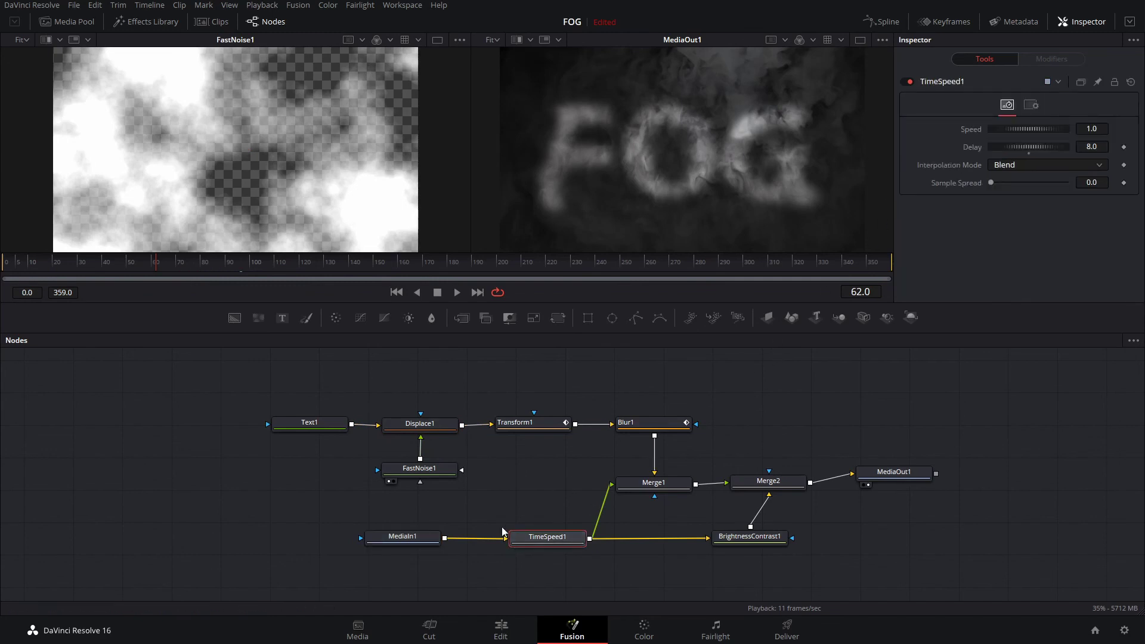
{"action": "mouse_move", "coordinate": [395, 543]}
{"action": "mouse_move", "coordinate": [1010, 148]}
{"action": "left_mouse_down"}
{"action": "mouse_move", "coordinate": [1057, 148]}
{"action": "mouse_move", "coordinate": [993, 145]}
{"action": "mouse_move", "coordinate": [1028, 145]}
{"action": "left_mouse_up"}
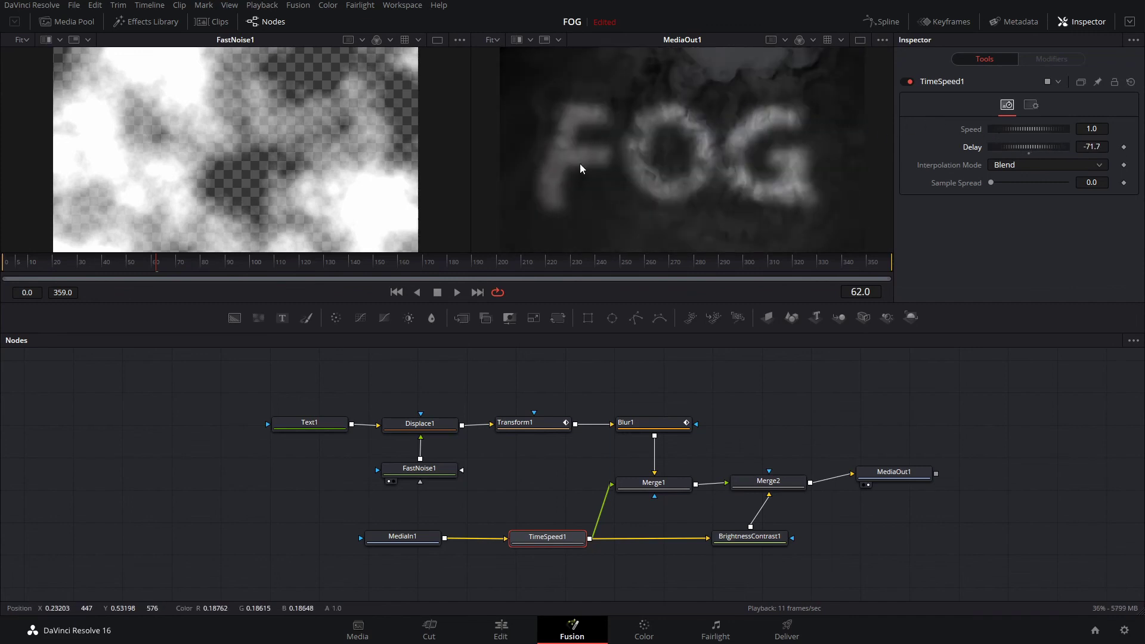
{"action": "left_click_drag", "start_coordinate": [1049, 145], "coordinate": [1022, 146]}
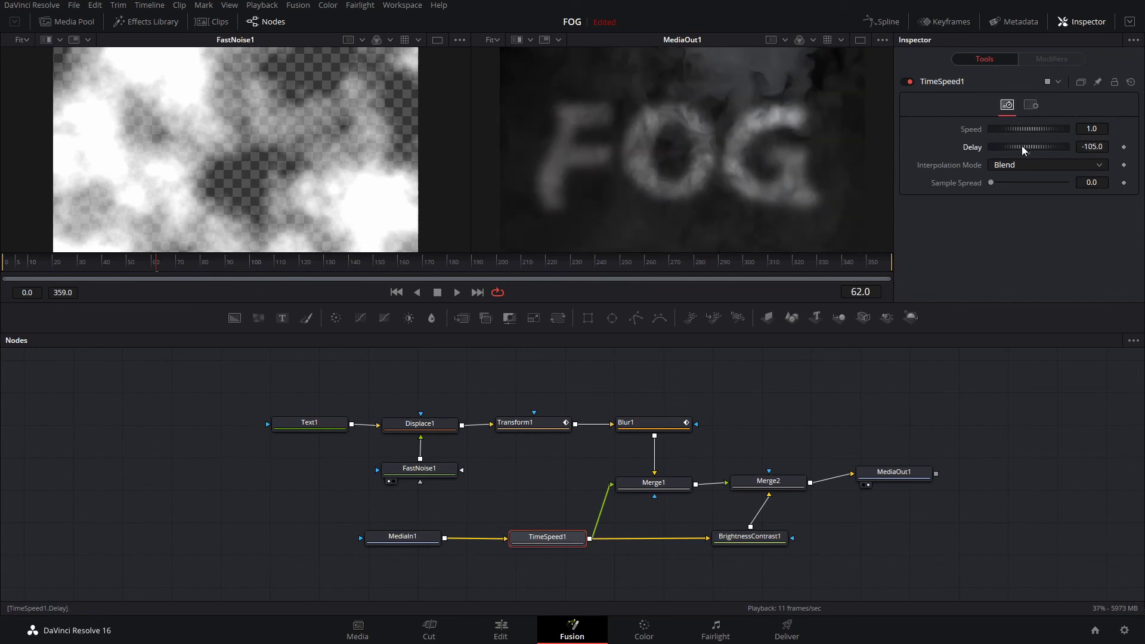